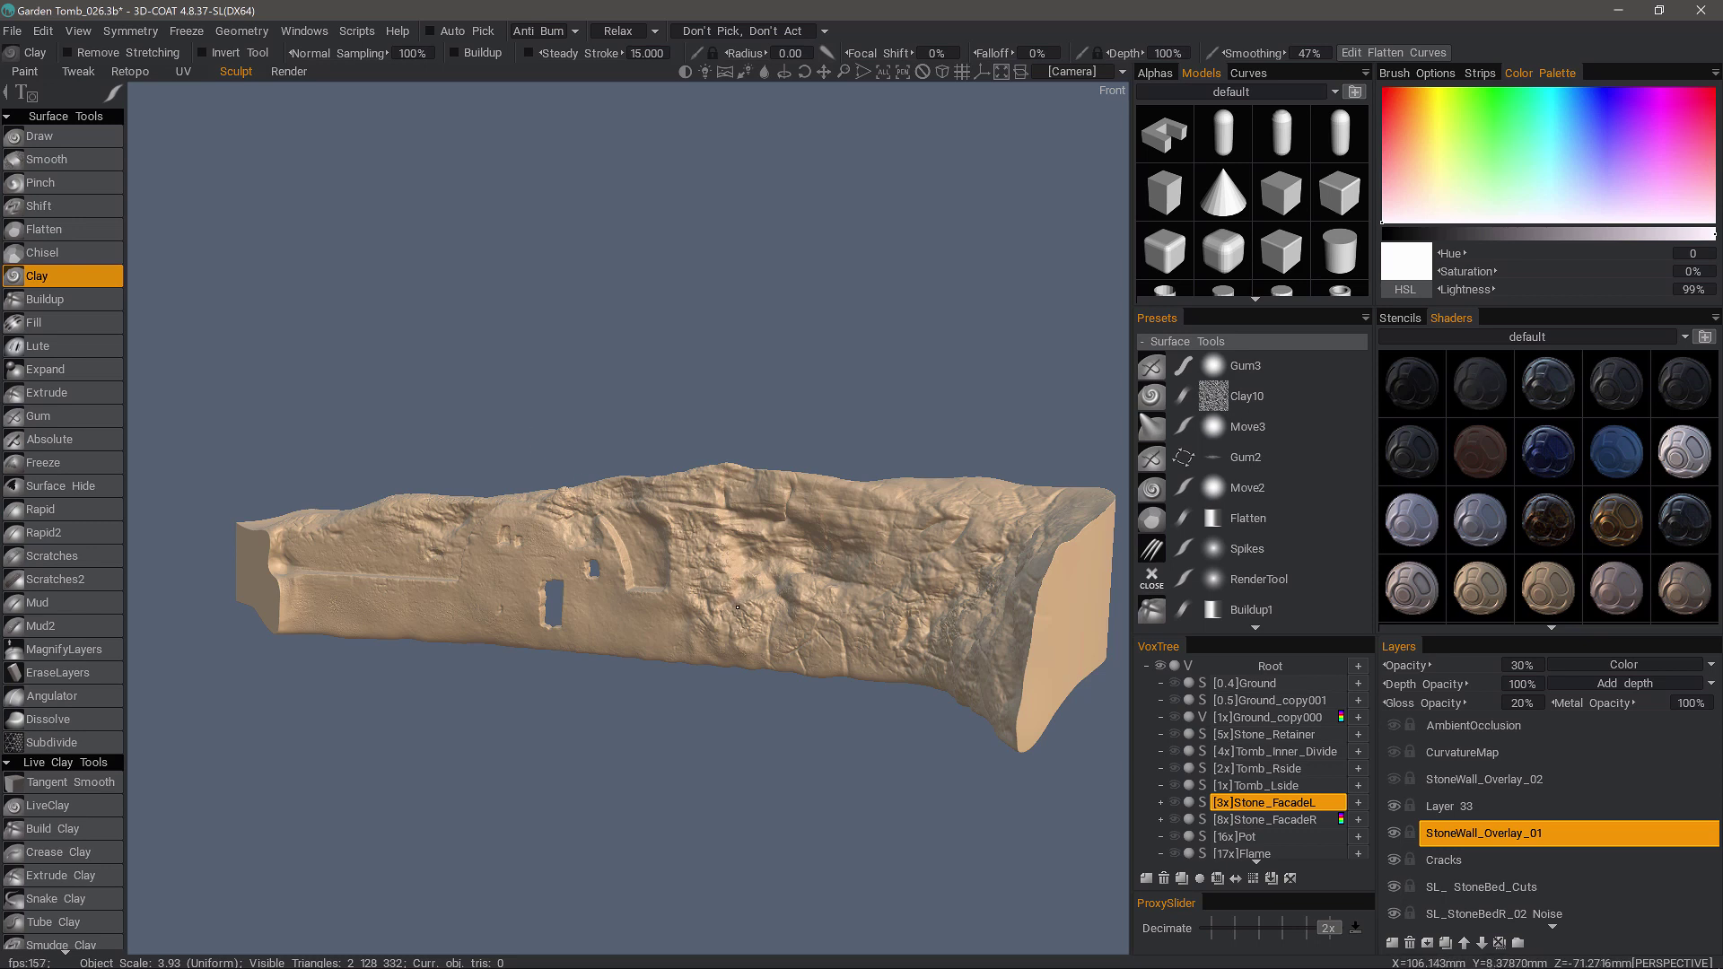
Step: Preview the viewport and Stone_FacadeL VoxTree context menus, then switch to the Retopo workspace
right_click(714, 581)
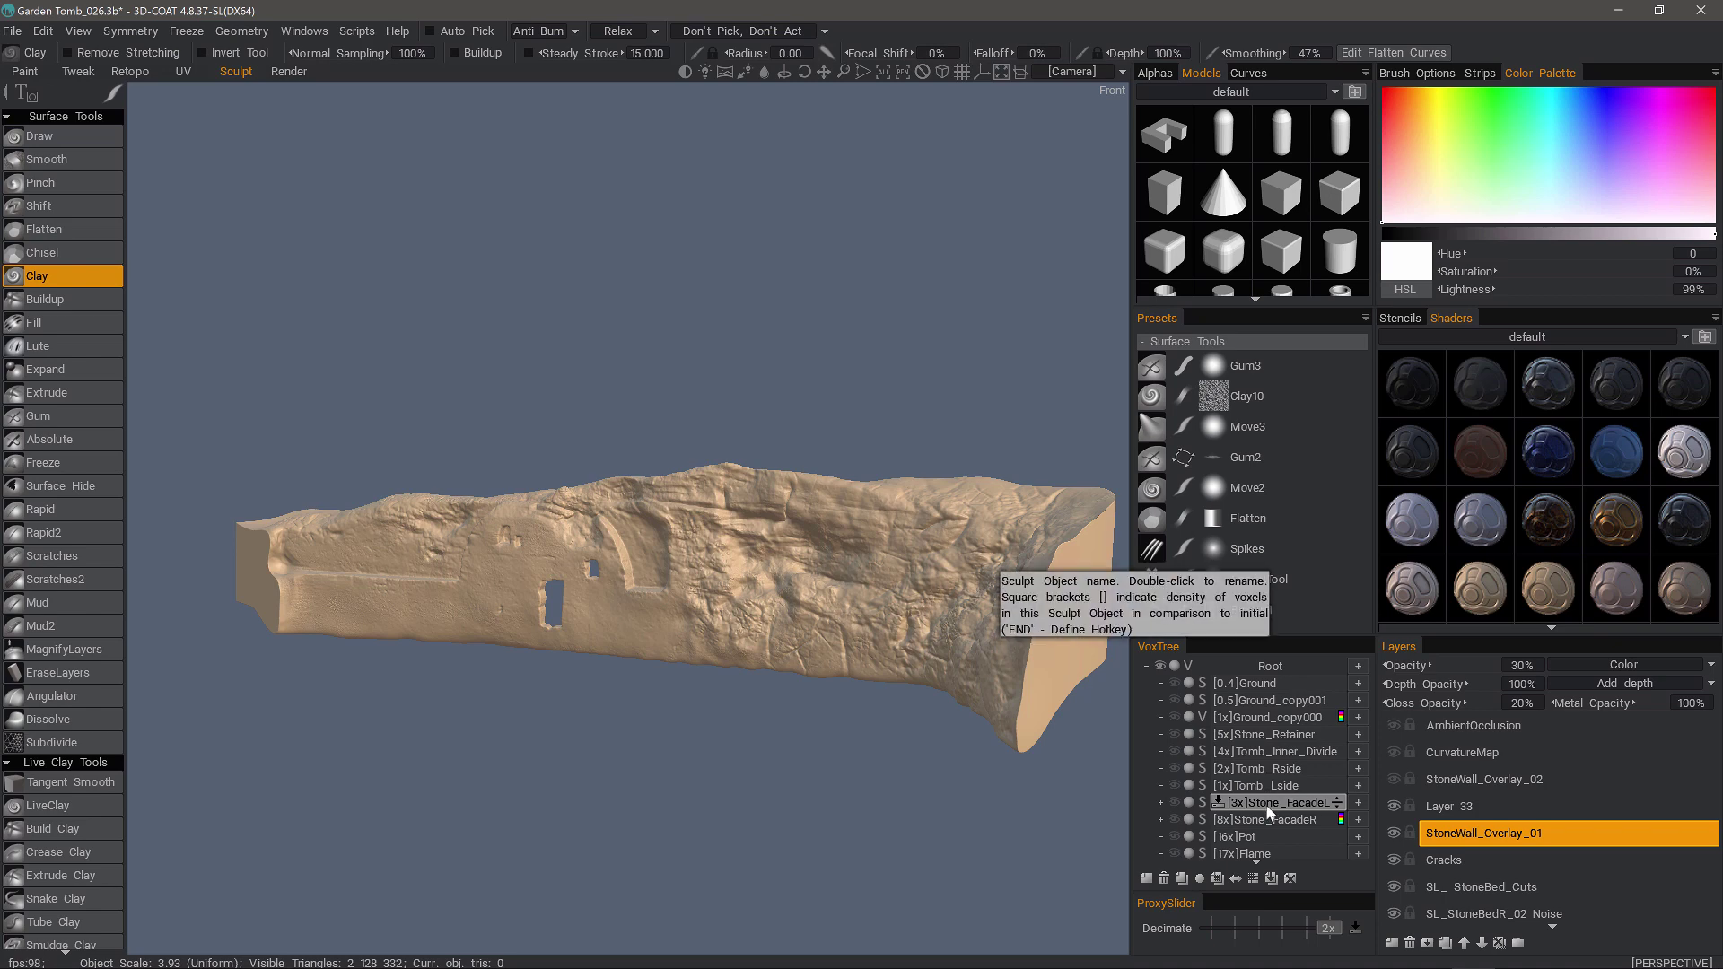
left_click(1266, 804)
right_click(1257, 801)
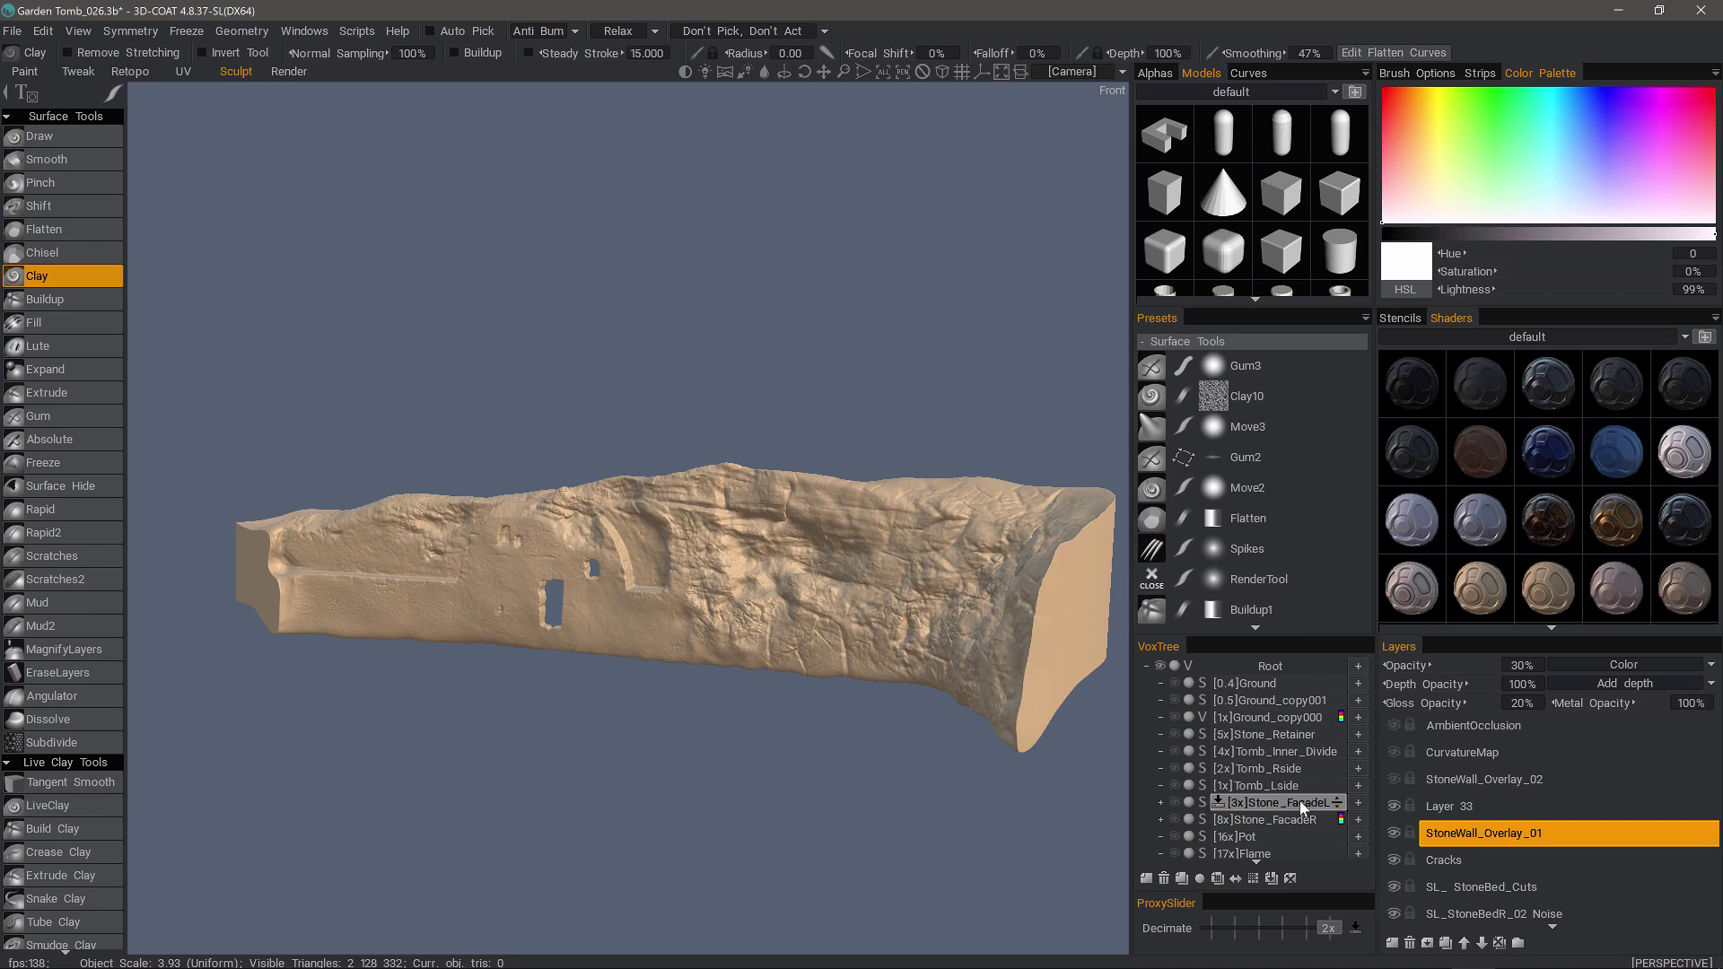
left_click(132, 72)
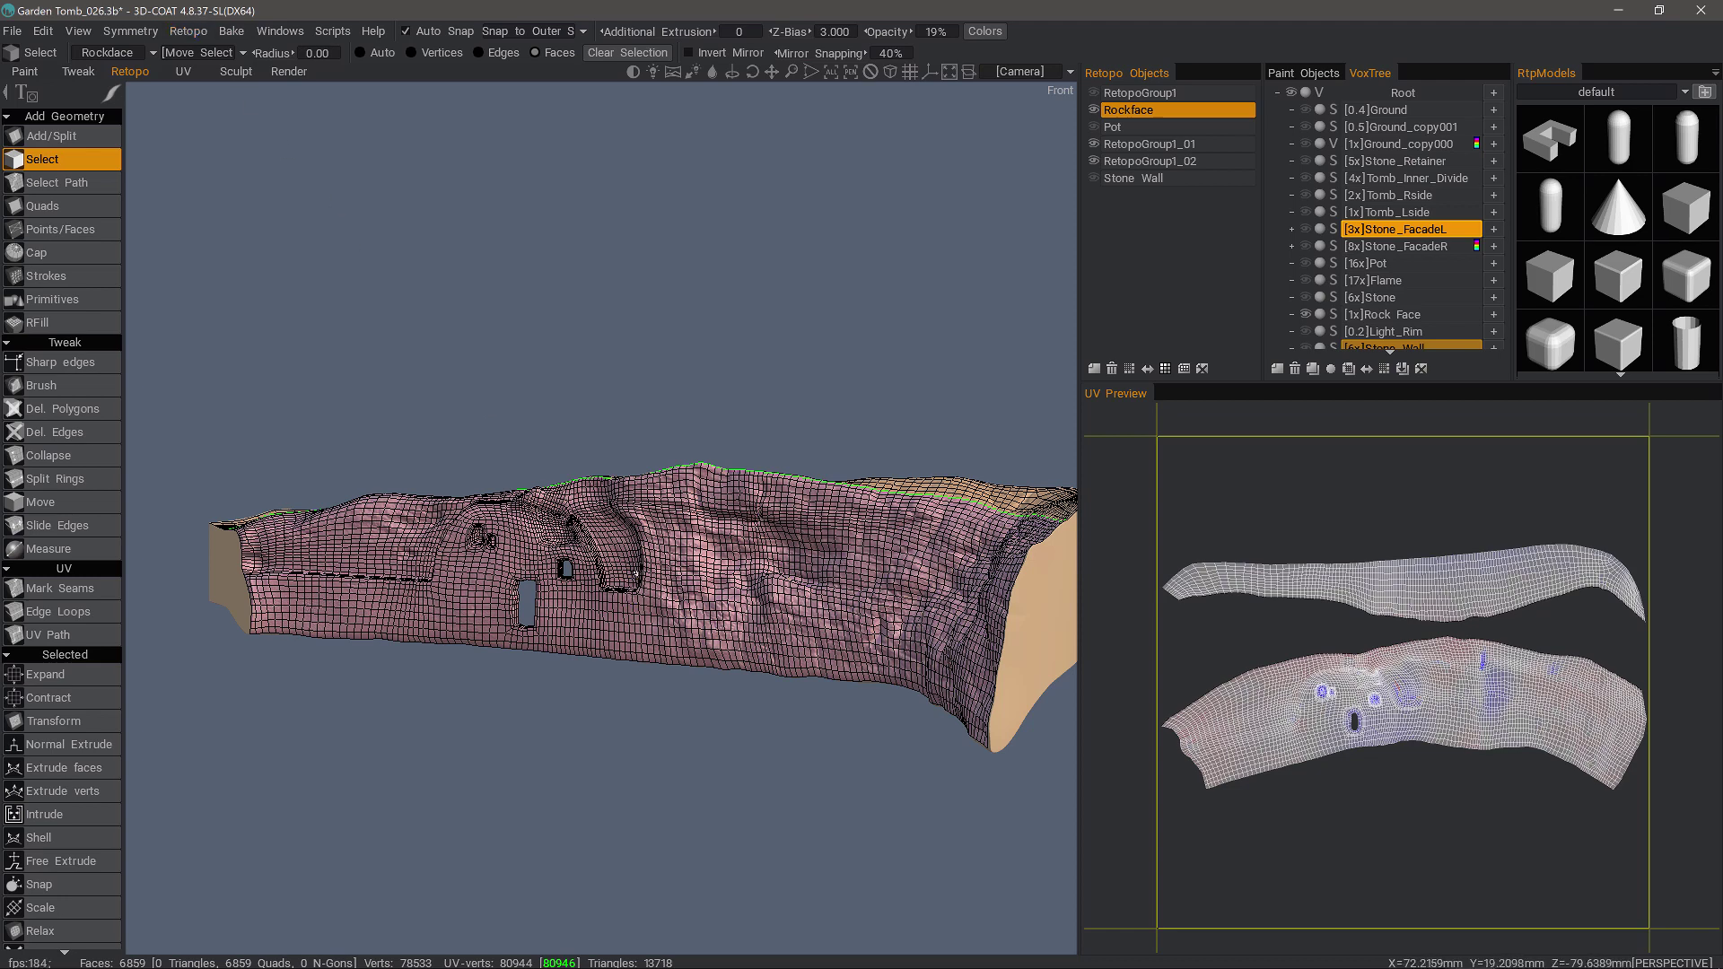
Step: Zoom in on the rock face, select a 12-face column, and preview its Selected commands menu
middle_click_drag(403, 572, 438, 572)
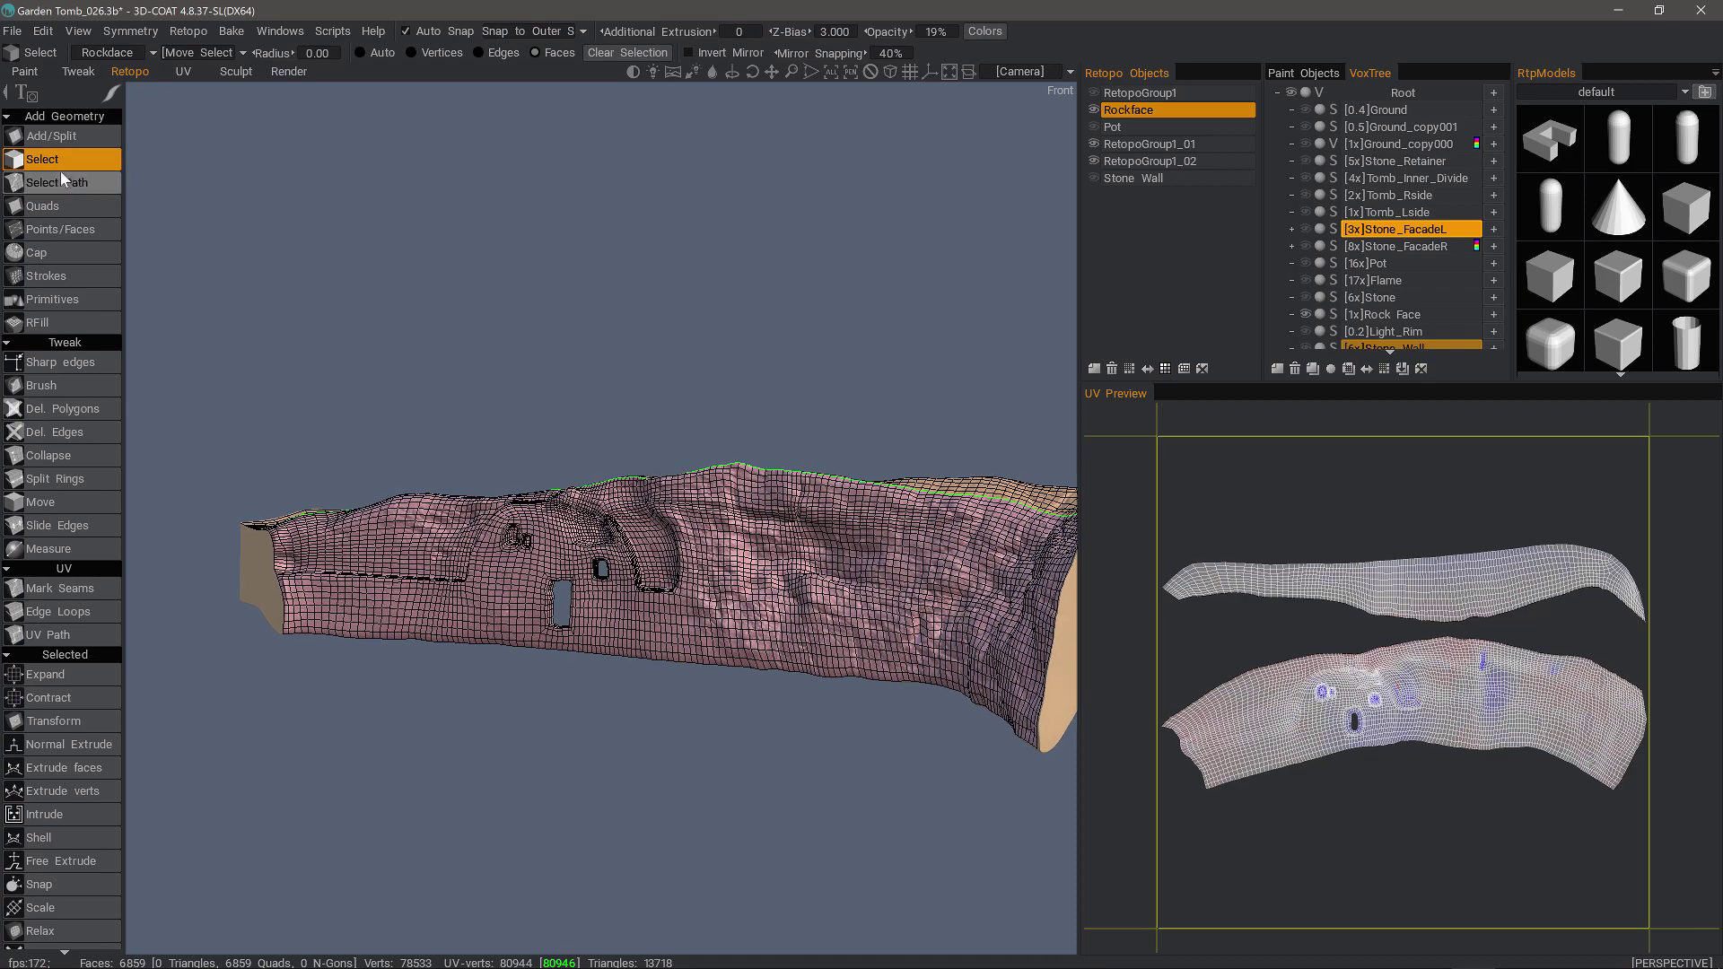
scroll(230, 423, "up", 10)
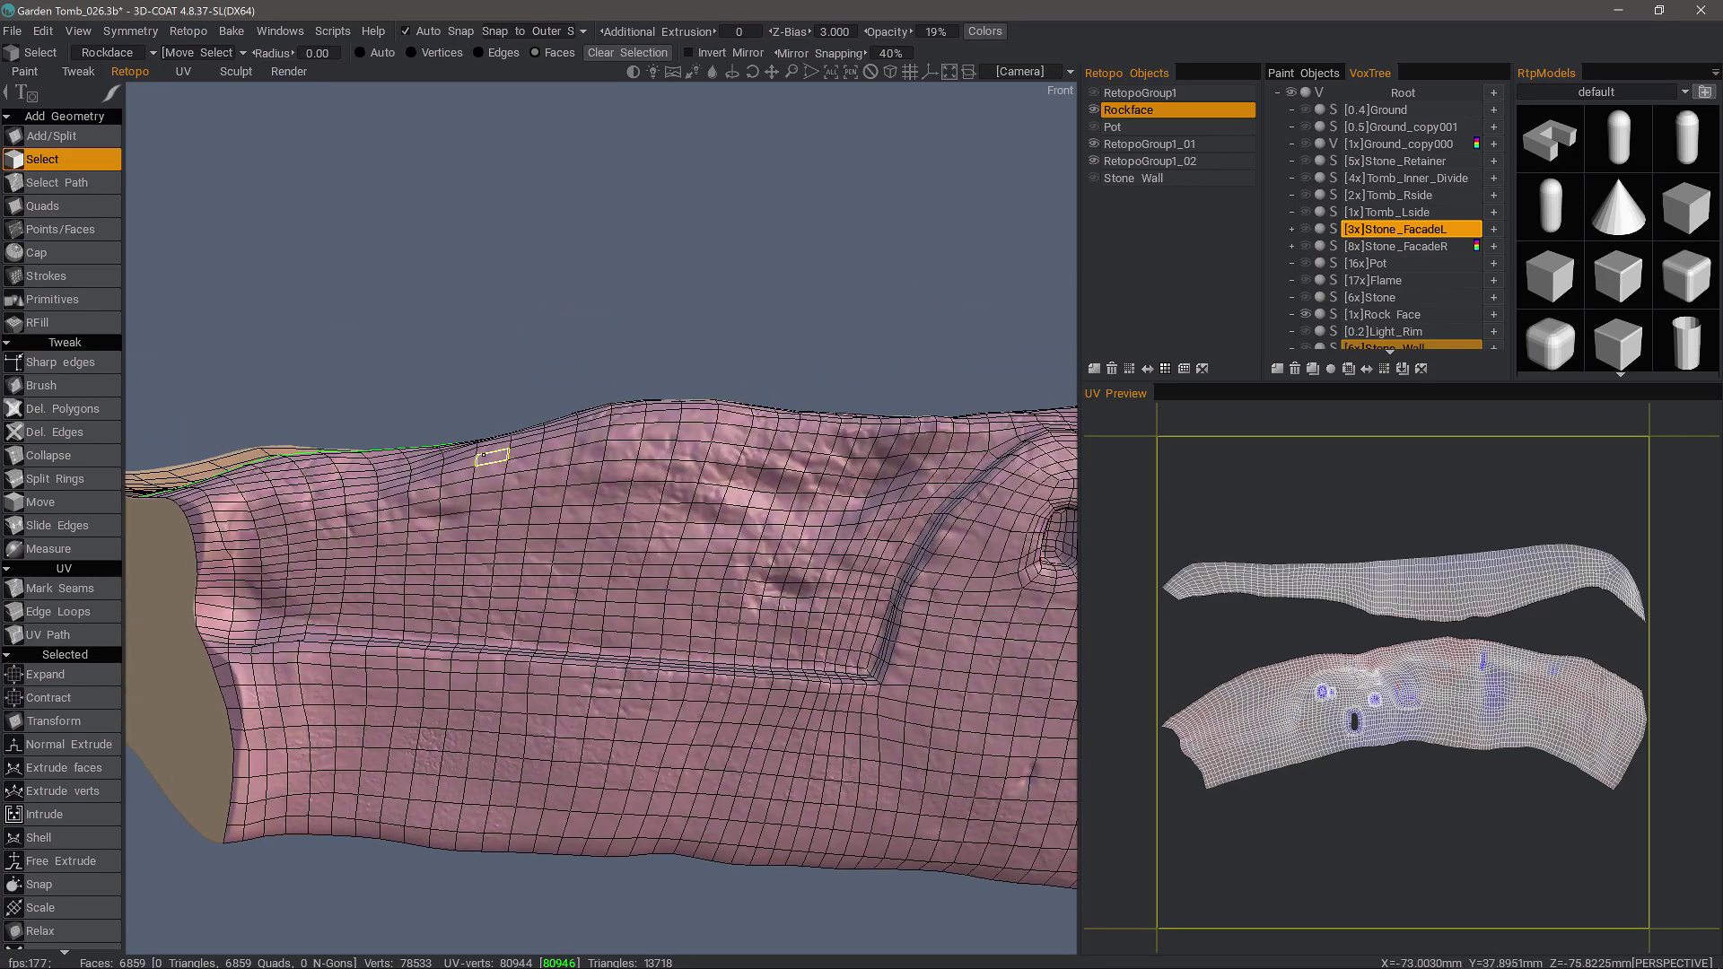
mouse_move(571, 531)
left_mouse_down()
mouse_move(588, 585)
mouse_move(603, 534)
left_mouse_up()
right_click(580, 563)
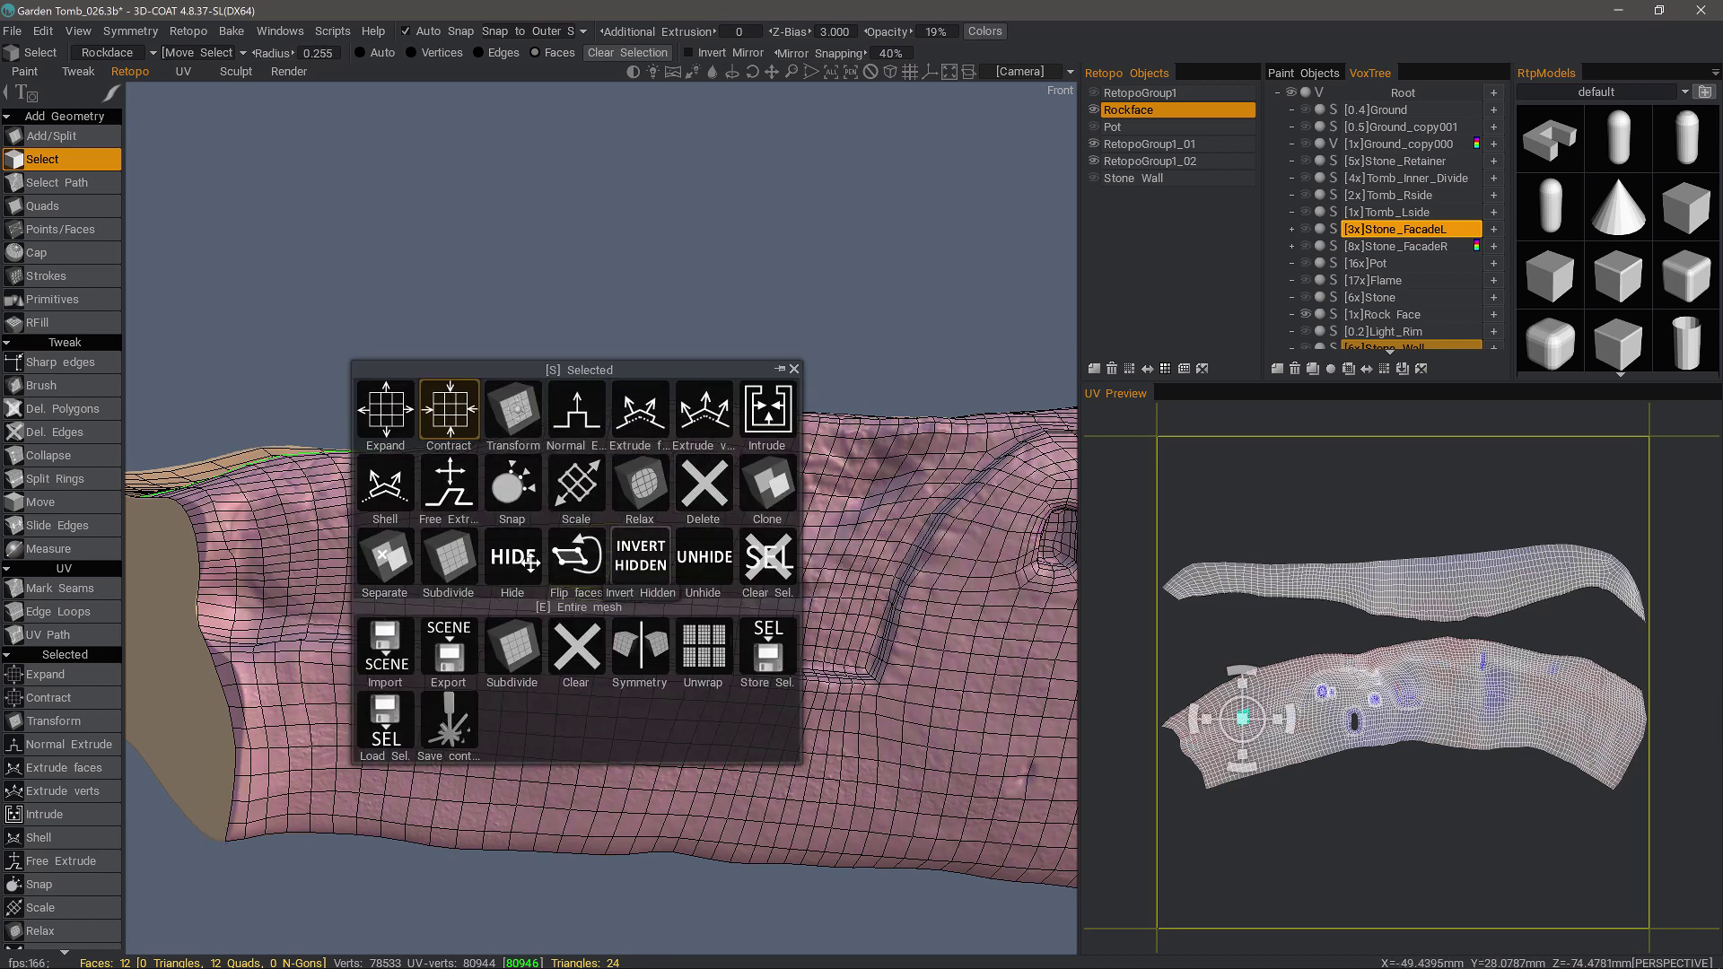
key("Escape")
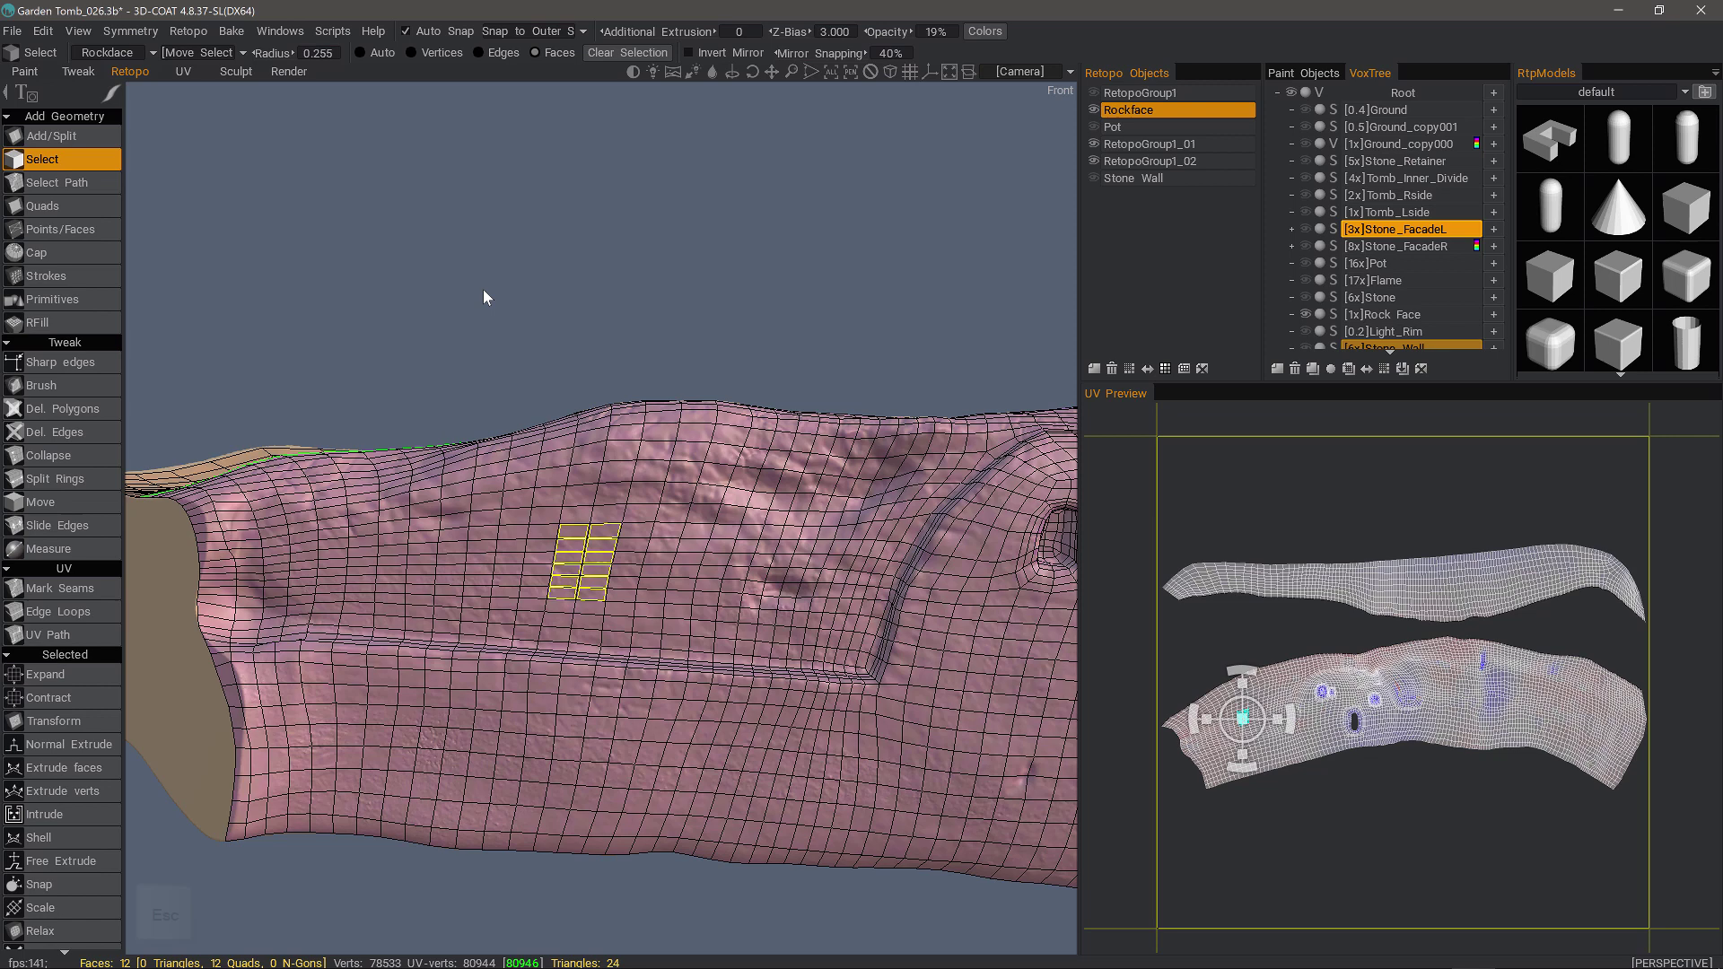
Step: Switch to Edges mode and preview the commands for a selected horizontal edge loop
key("Escape")
left_click(493, 52)
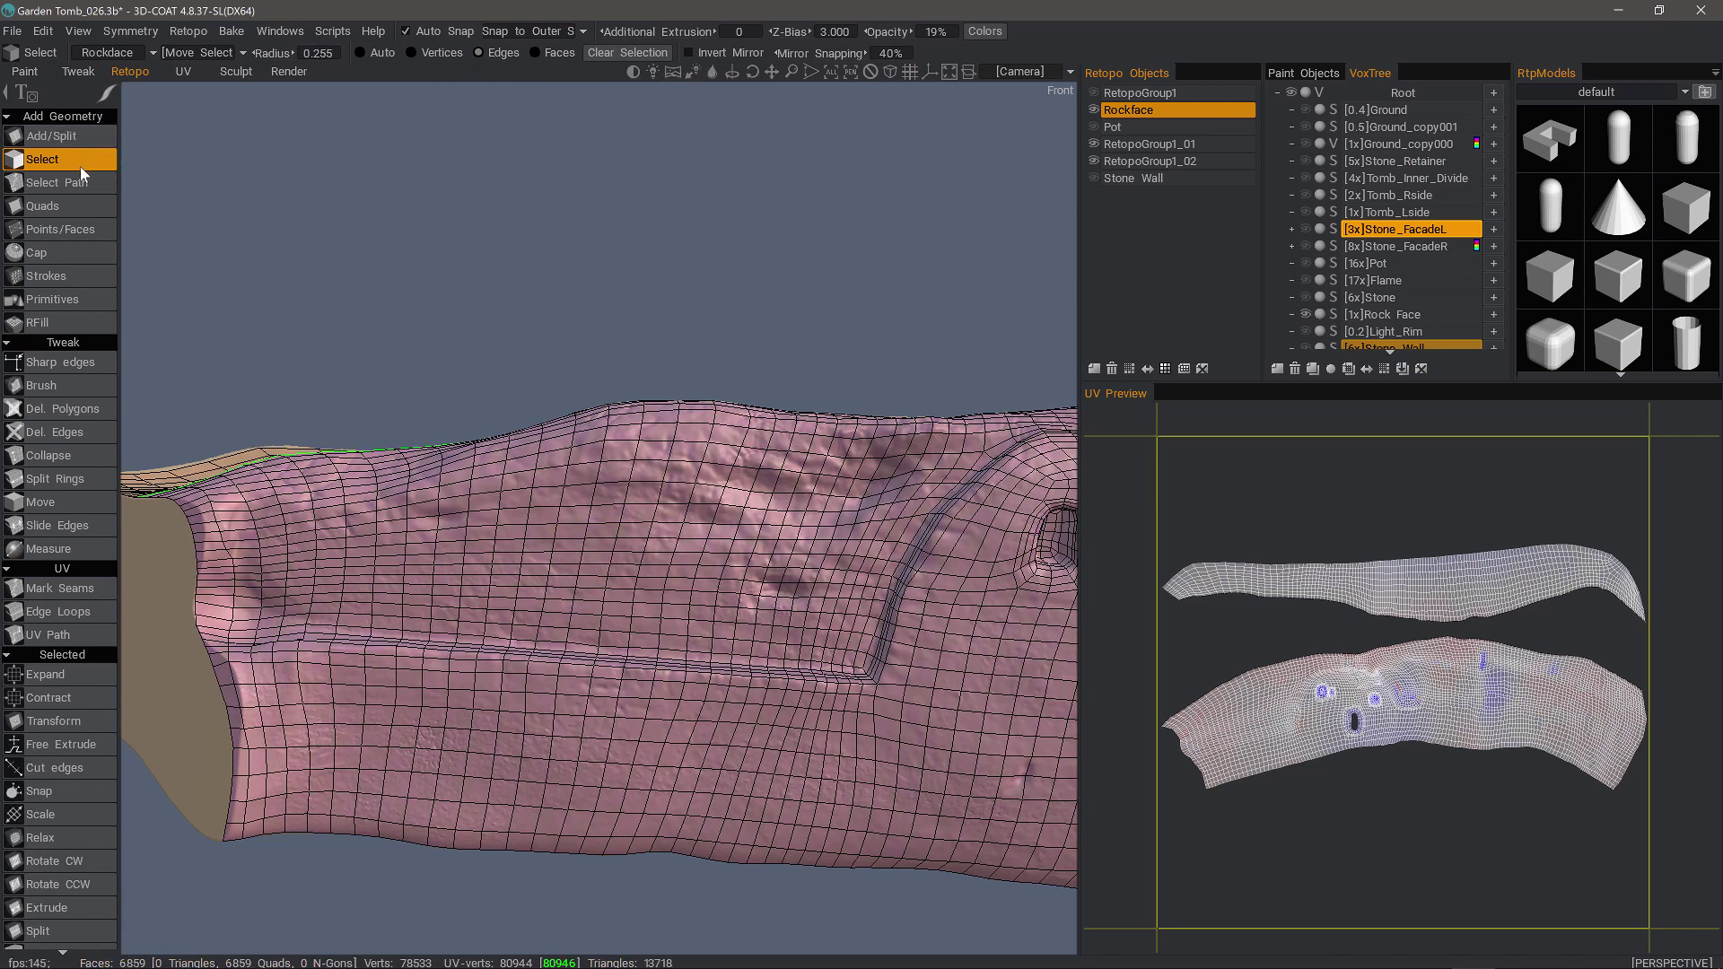
key("shift")
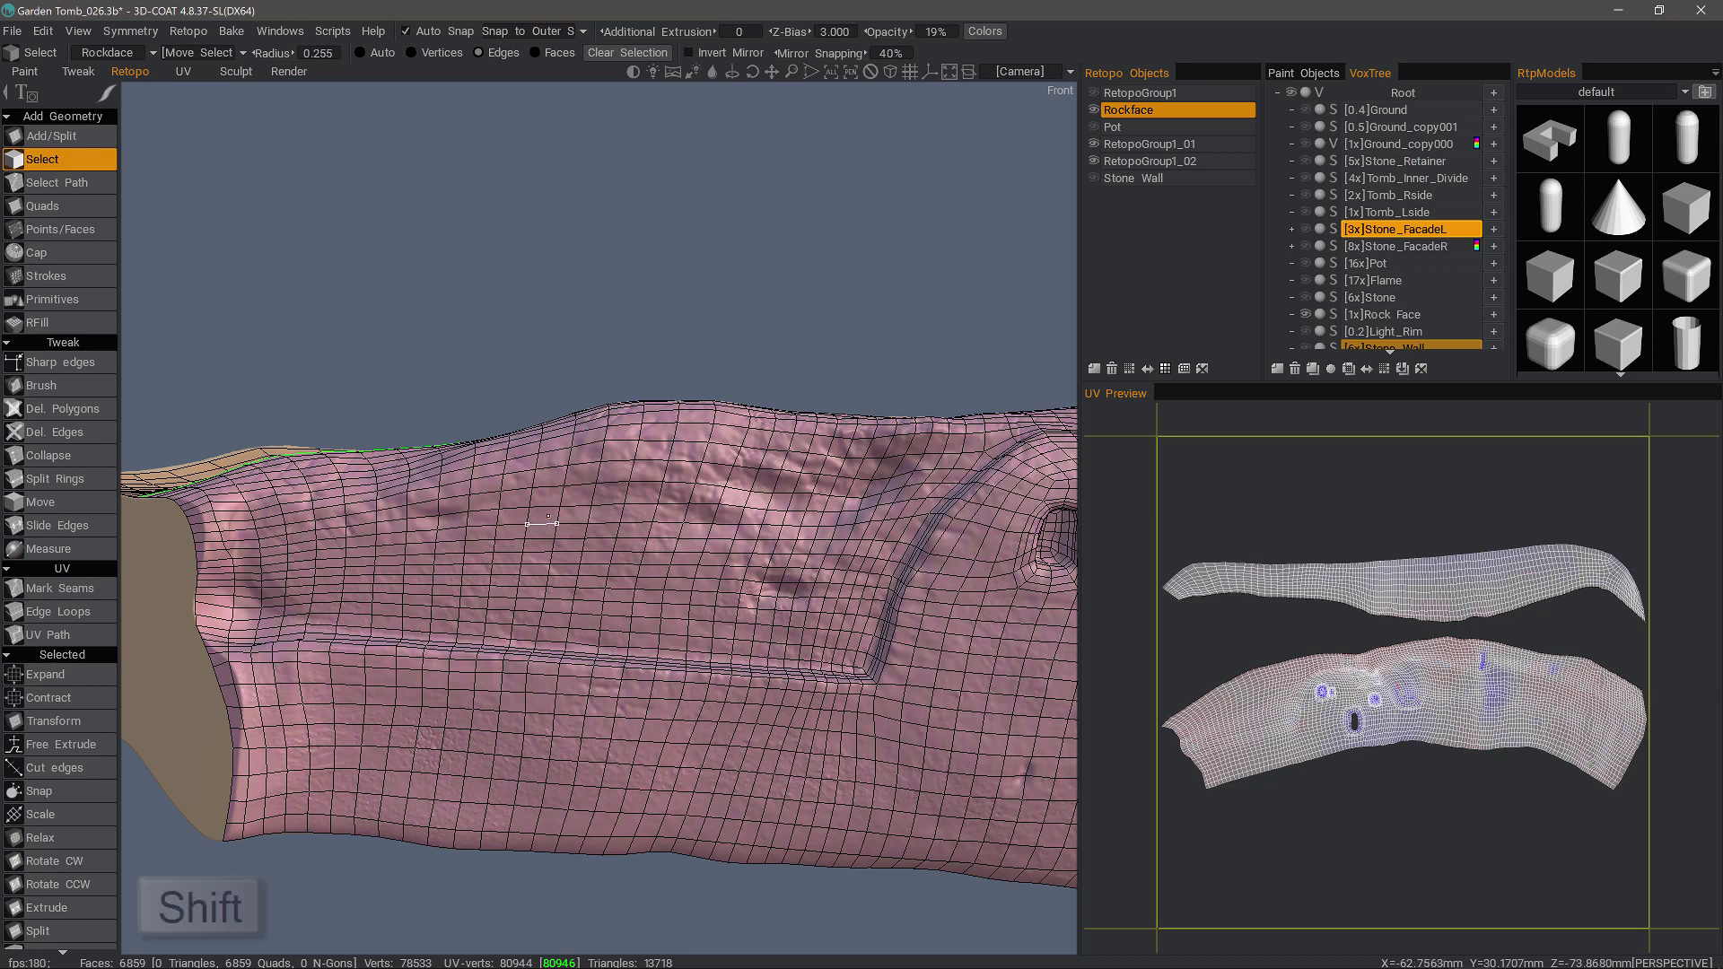
left_click(572, 523, "shift")
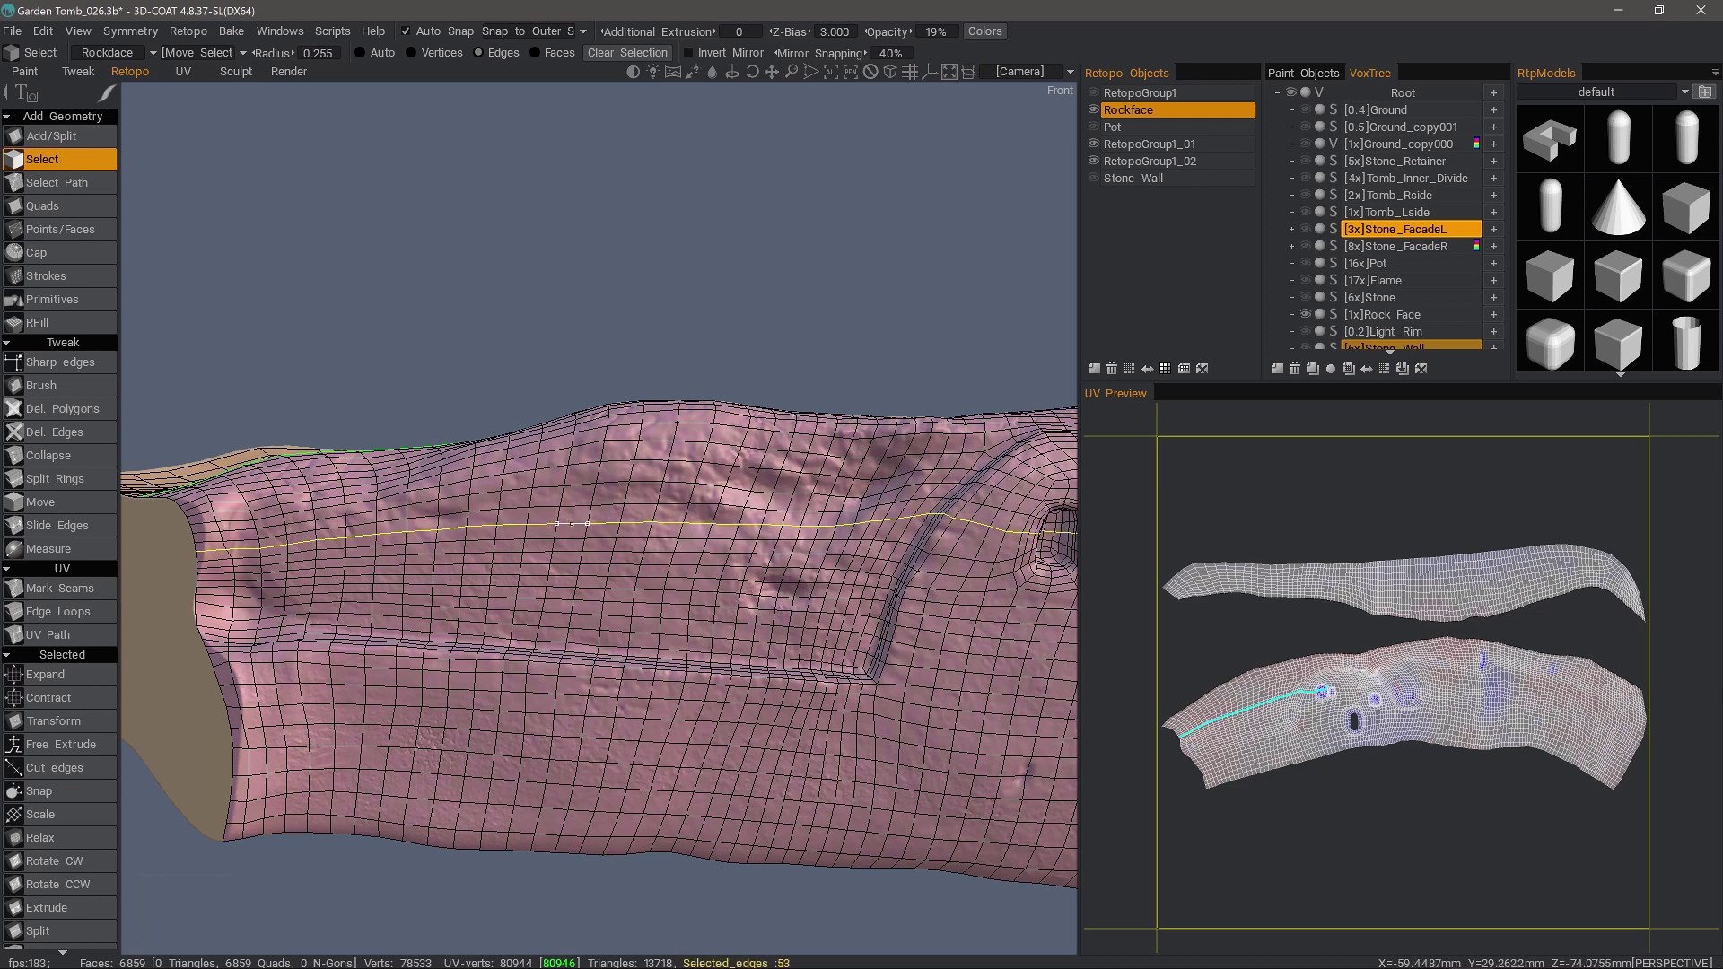
right_click(572, 523)
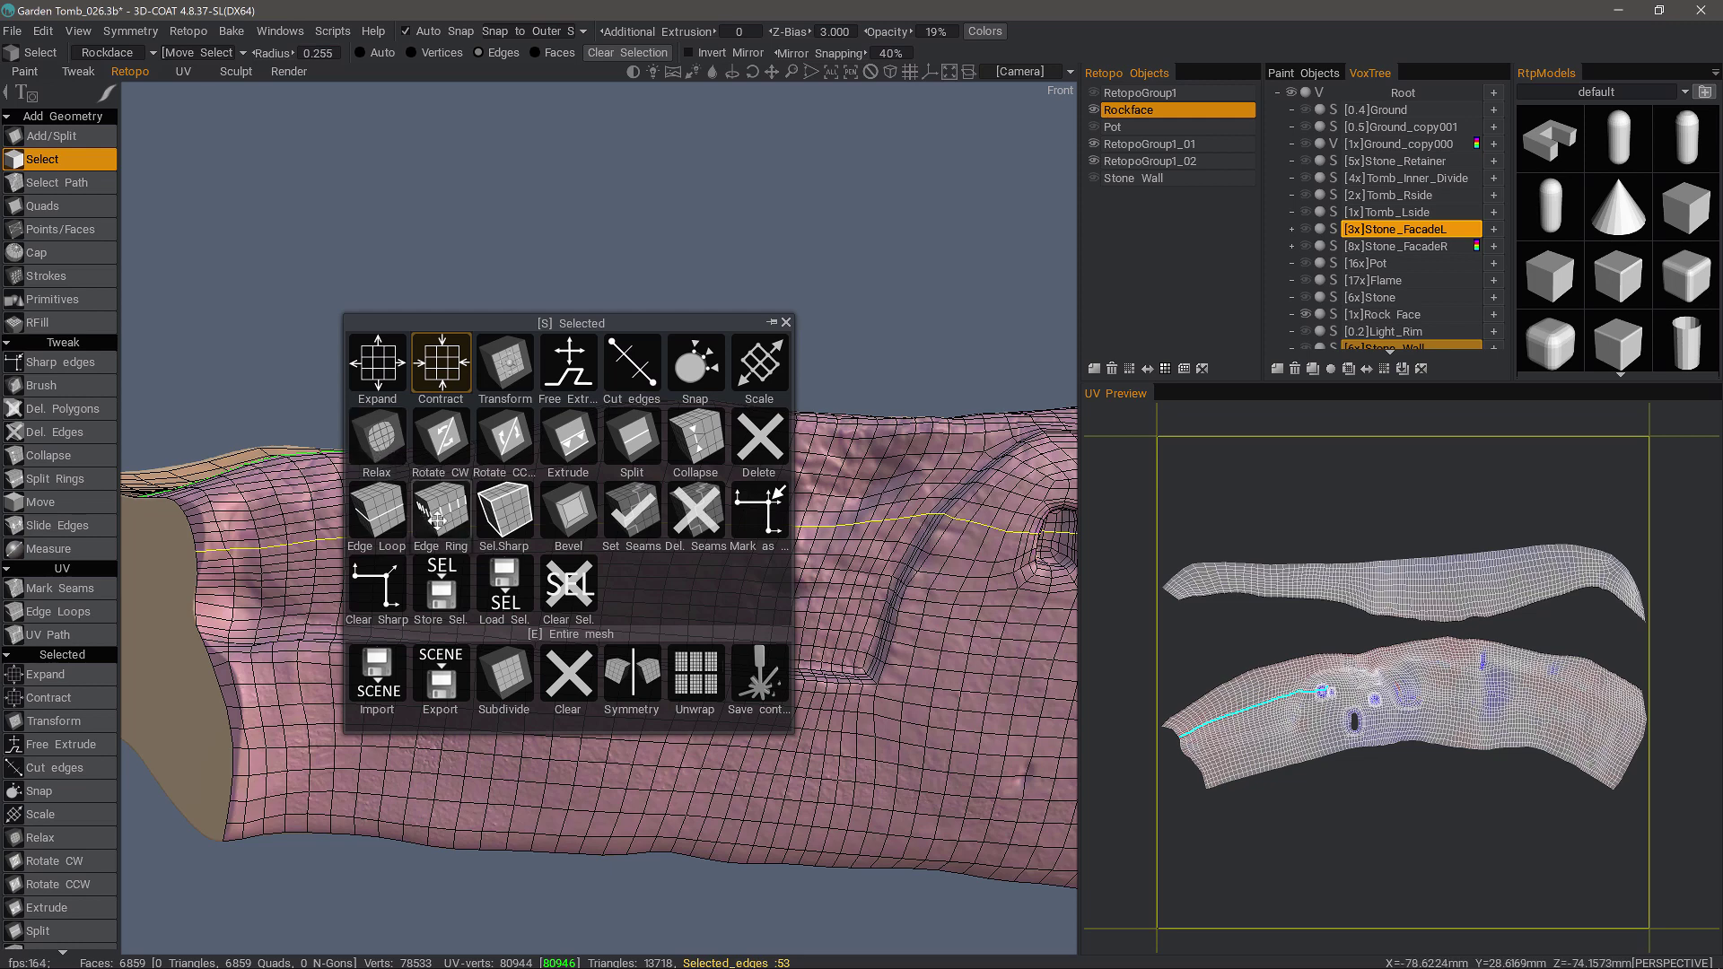
key("Escape")
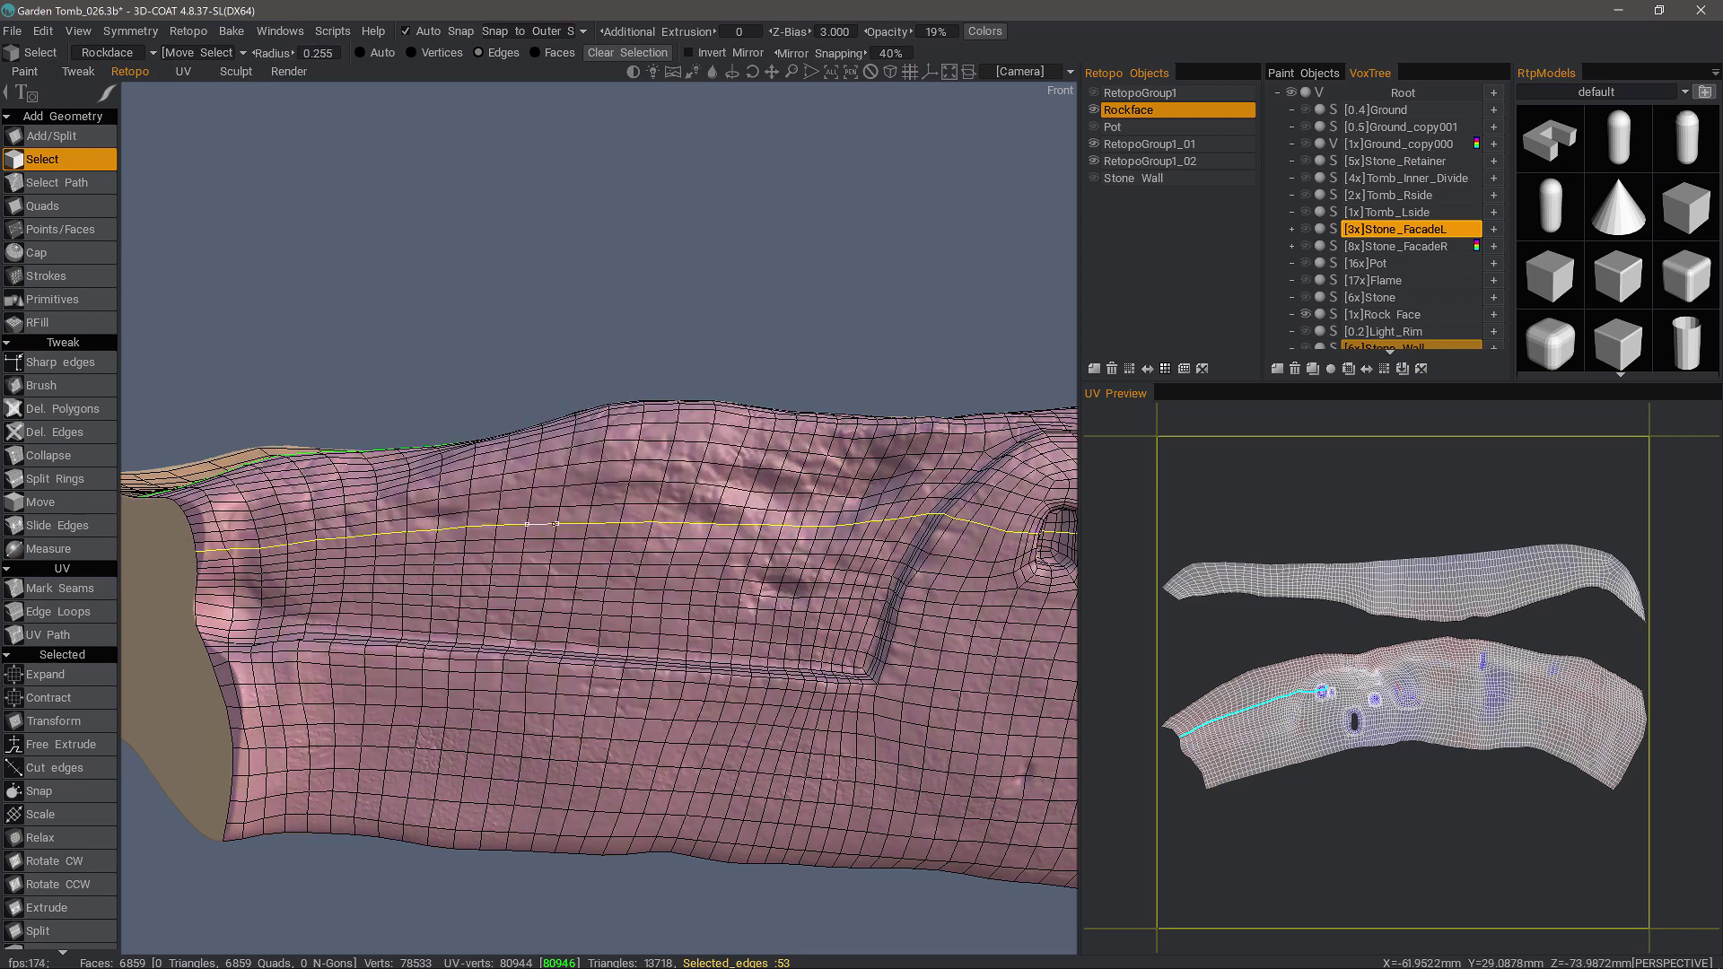
Step: Grow a single edge into a 43-edge loop with the Edge Loop command, then clear it
key("Escape")
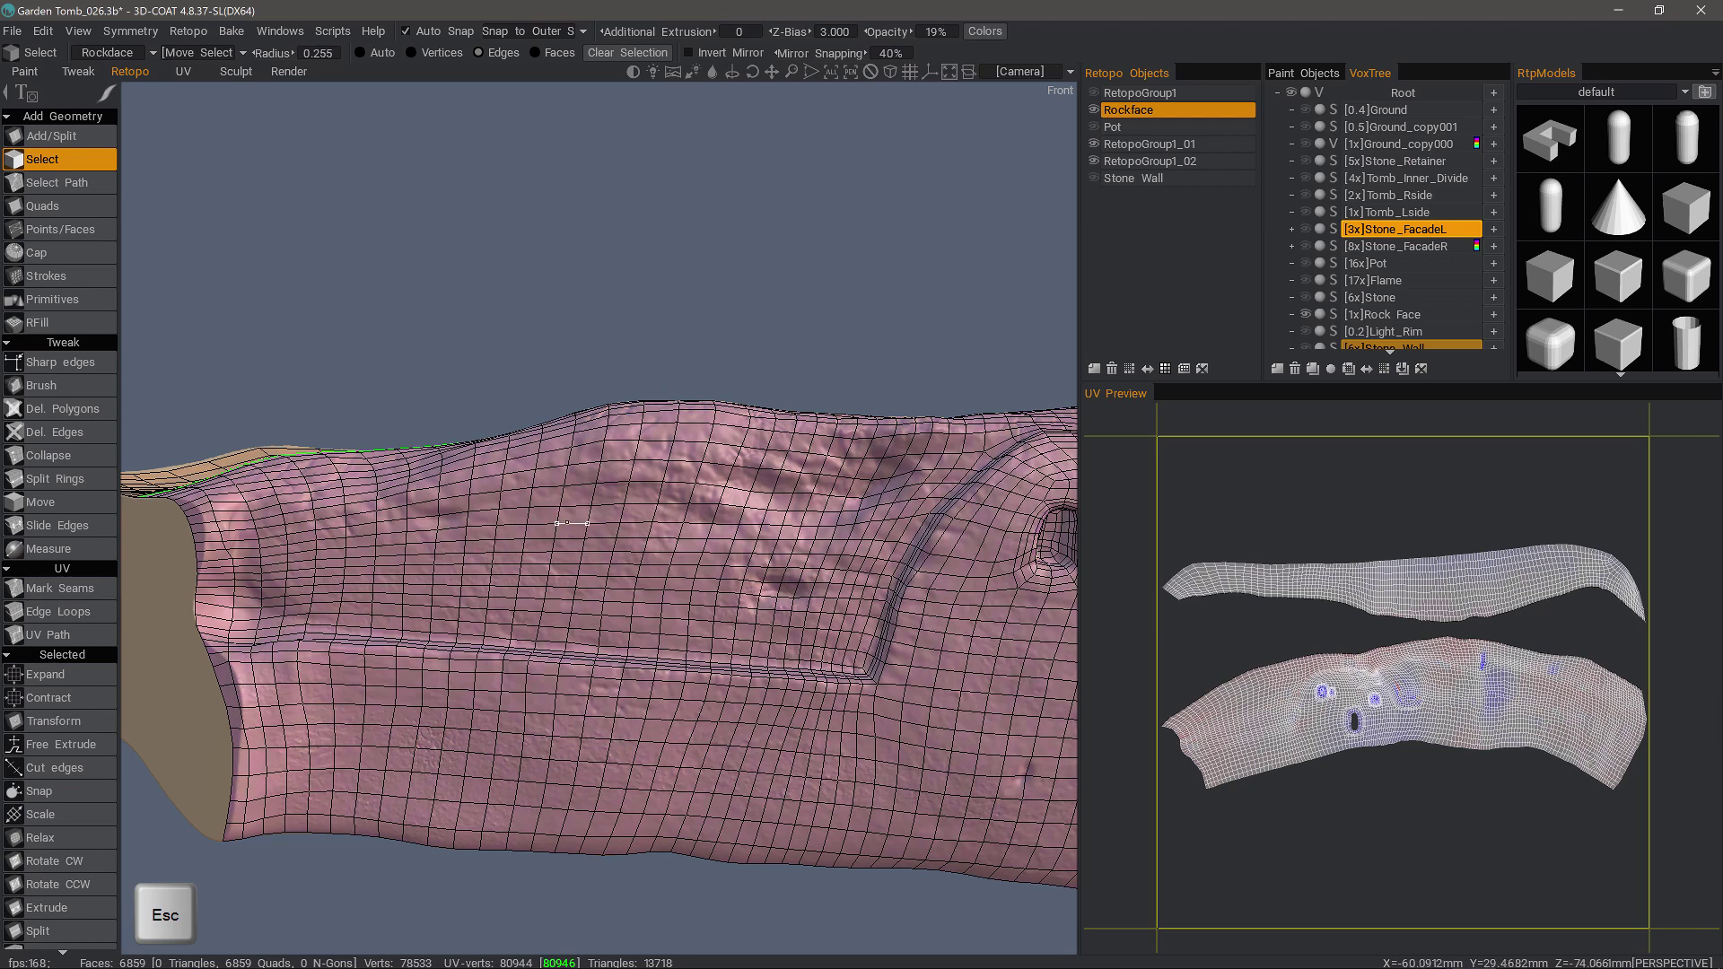
left_click(571, 523)
right_click(572, 524)
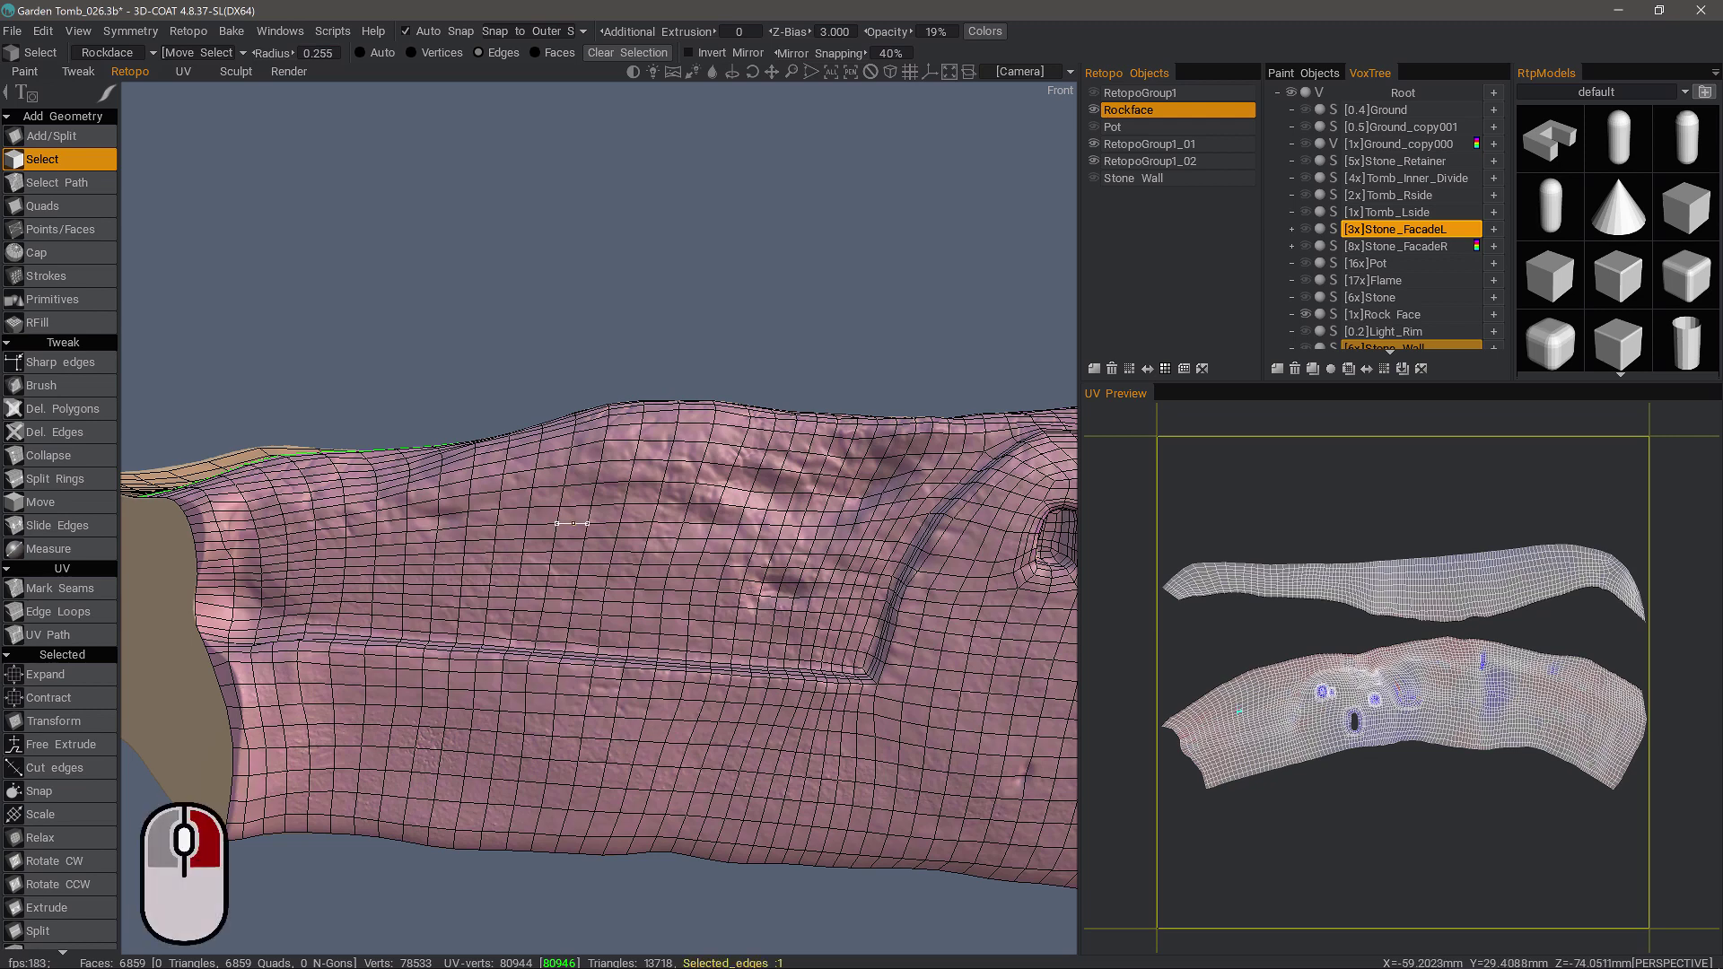
left_click(375, 525)
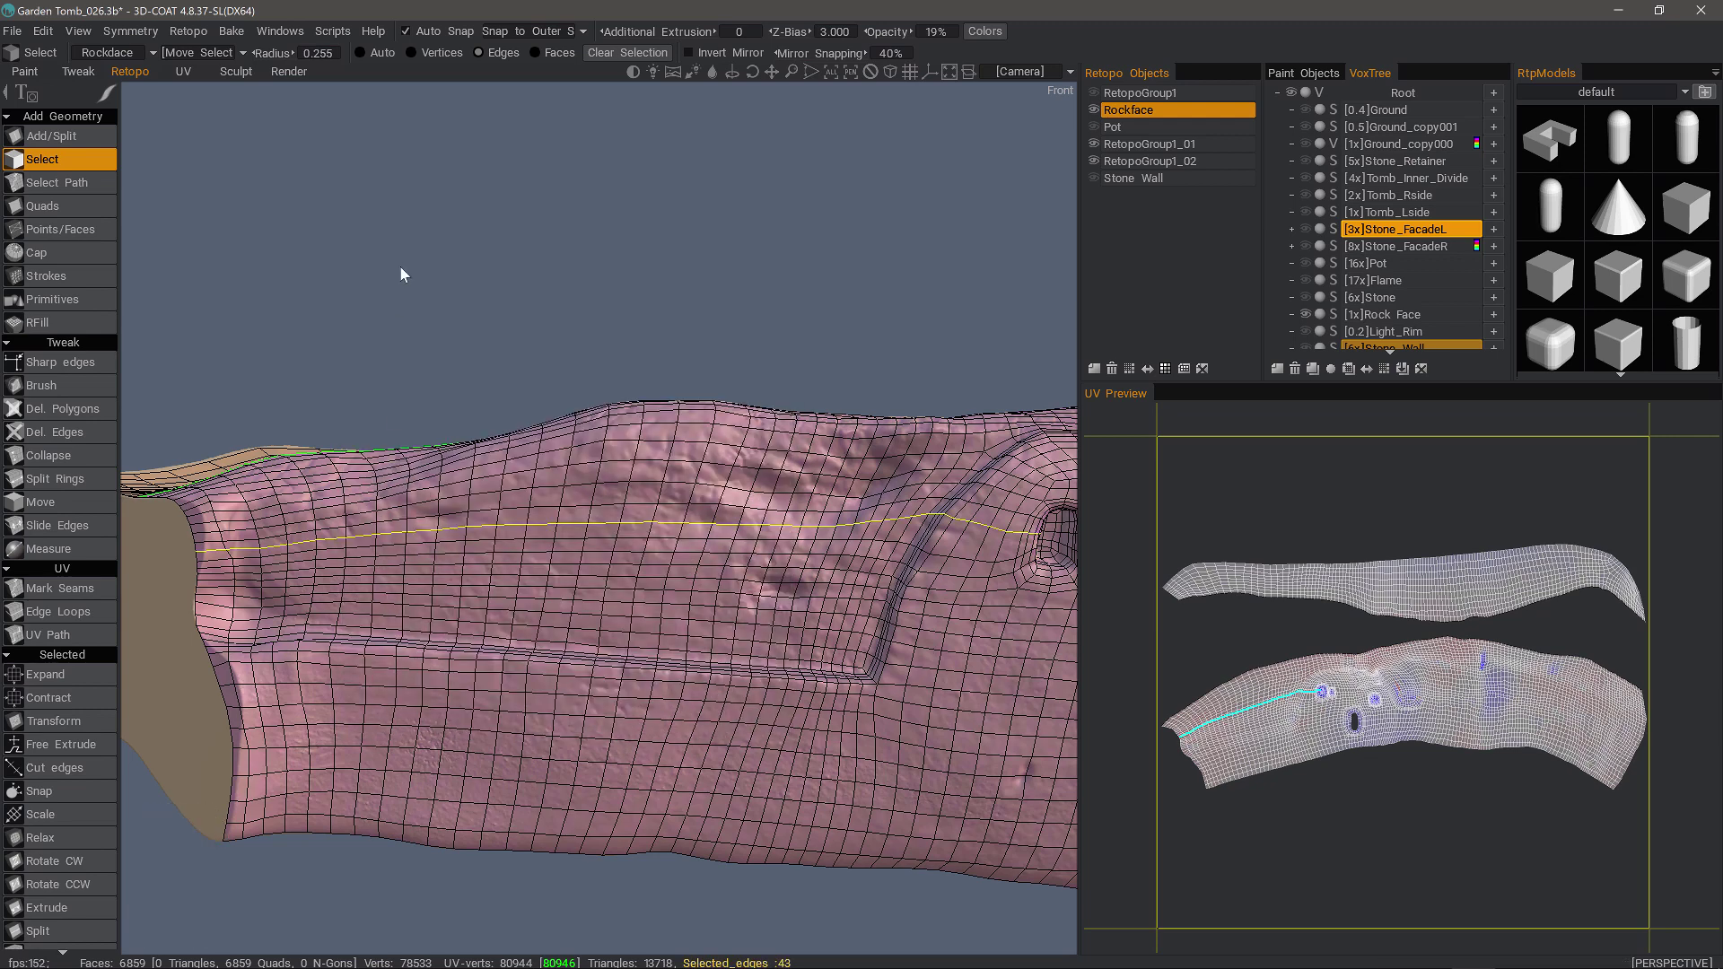
key("Escape")
Step: Expand a single edge into a vertical Edge Ring, then select a horizontal loop for its commands
left_click(603, 522)
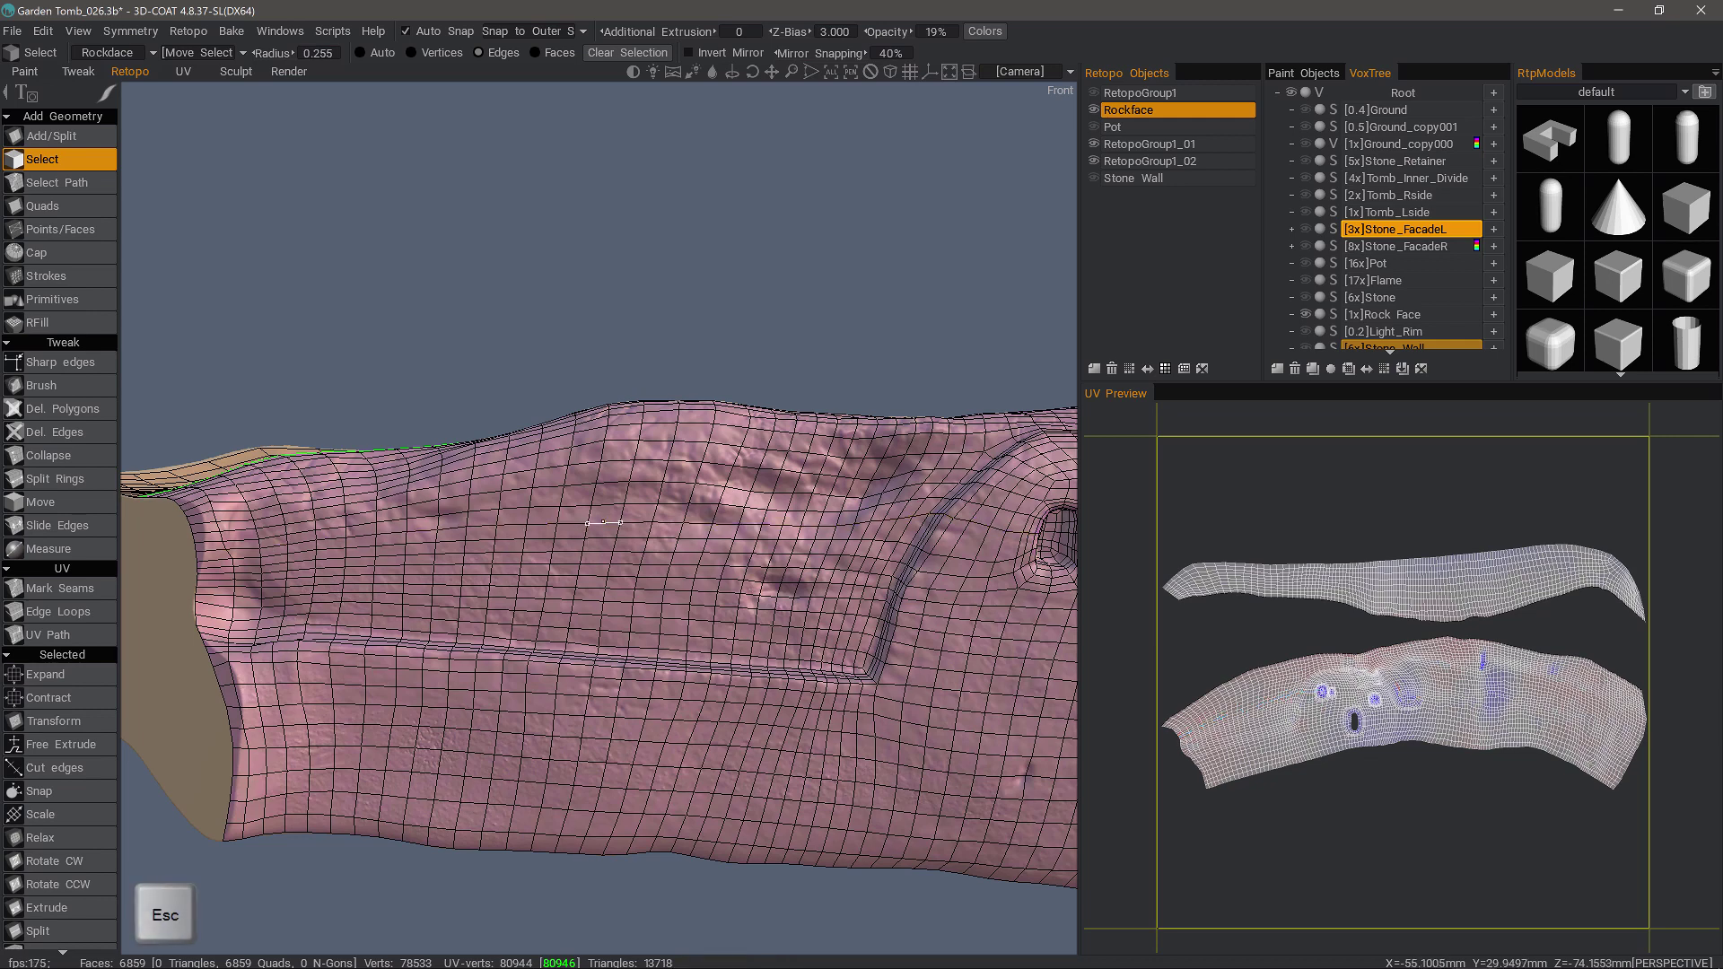
right_click(604, 523)
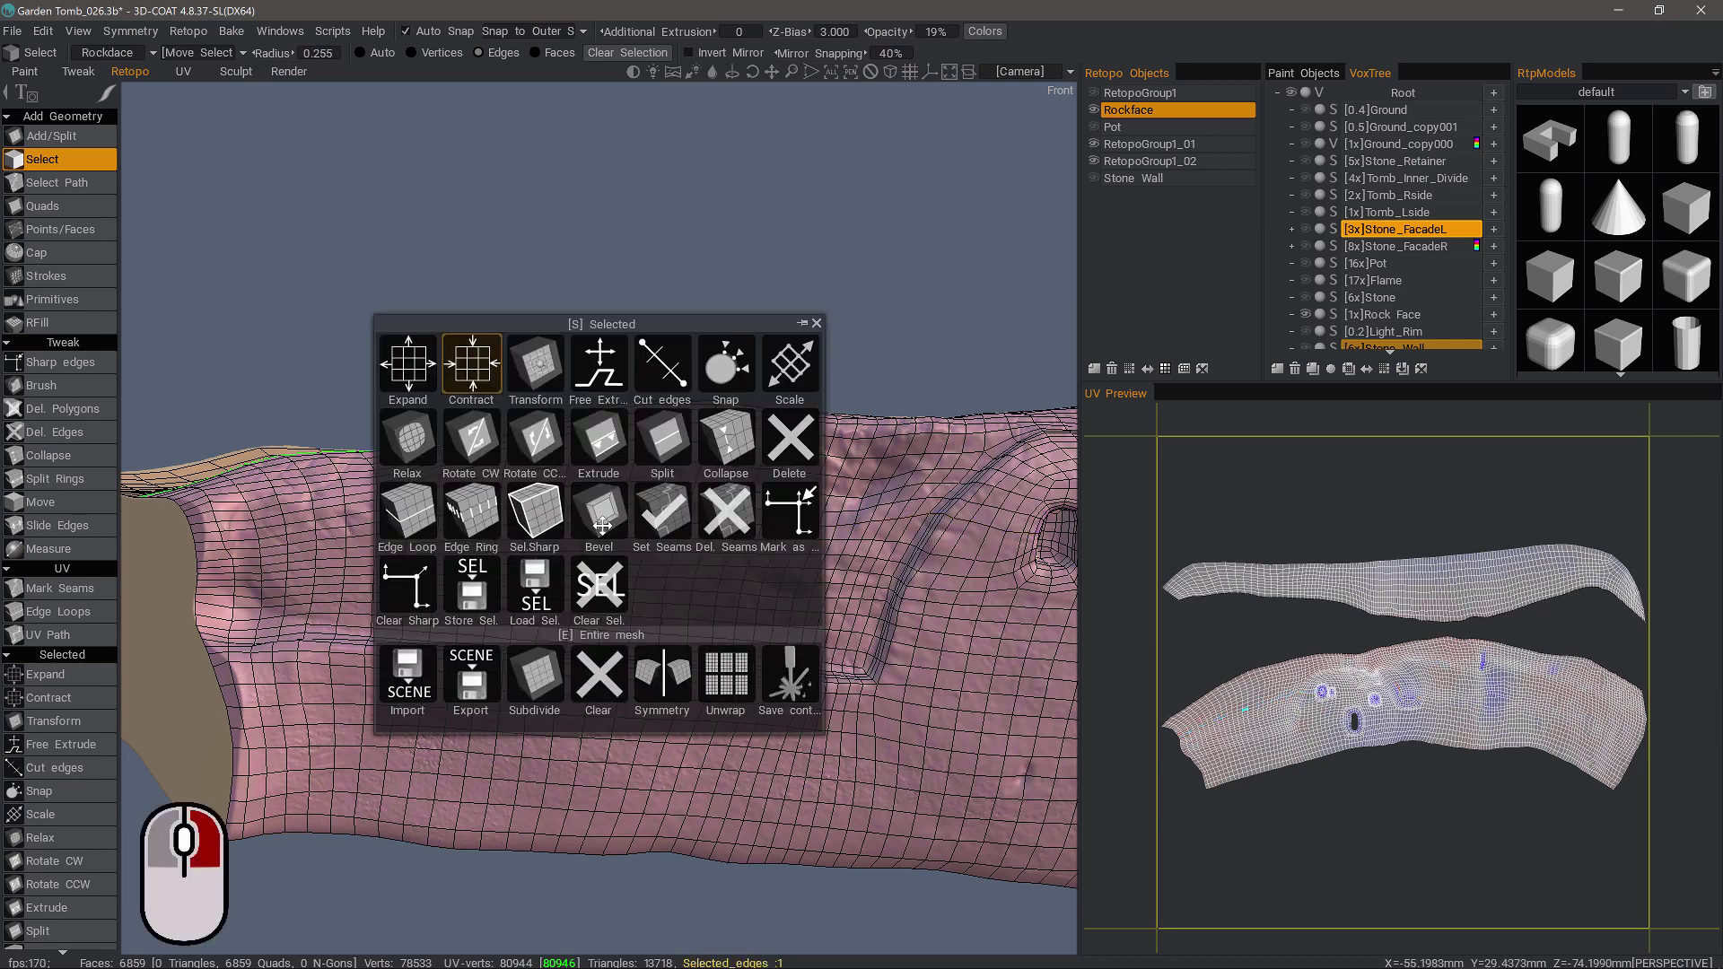
left_click(488, 516)
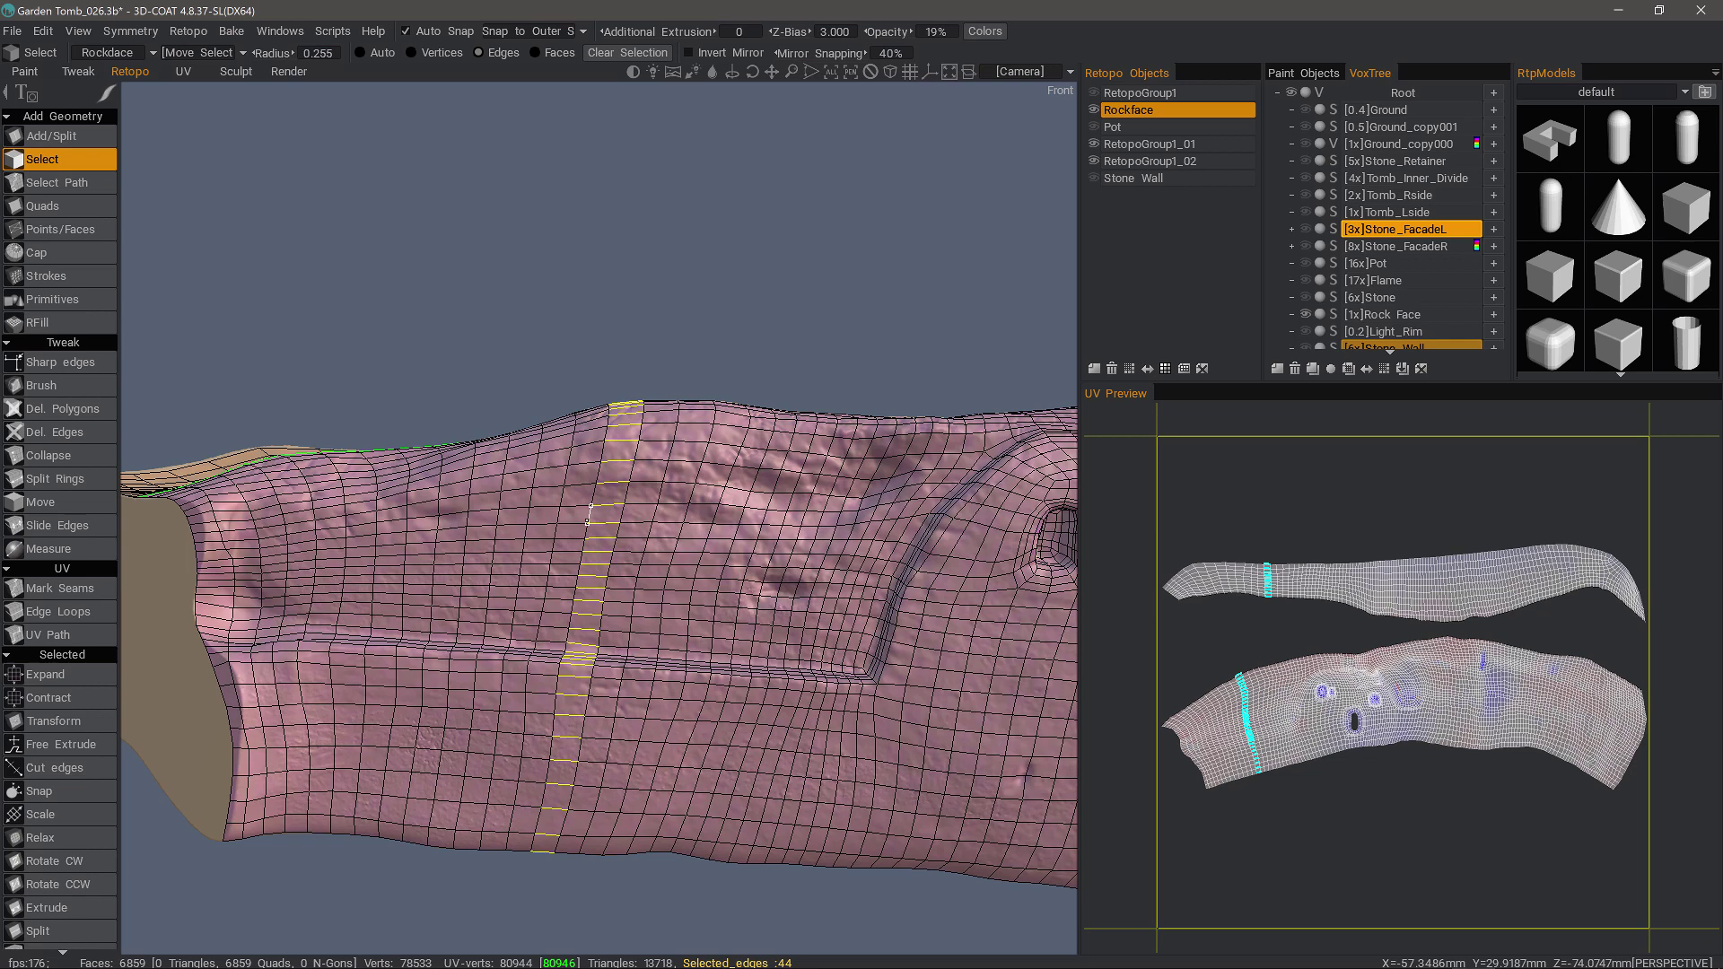
key("Escape")
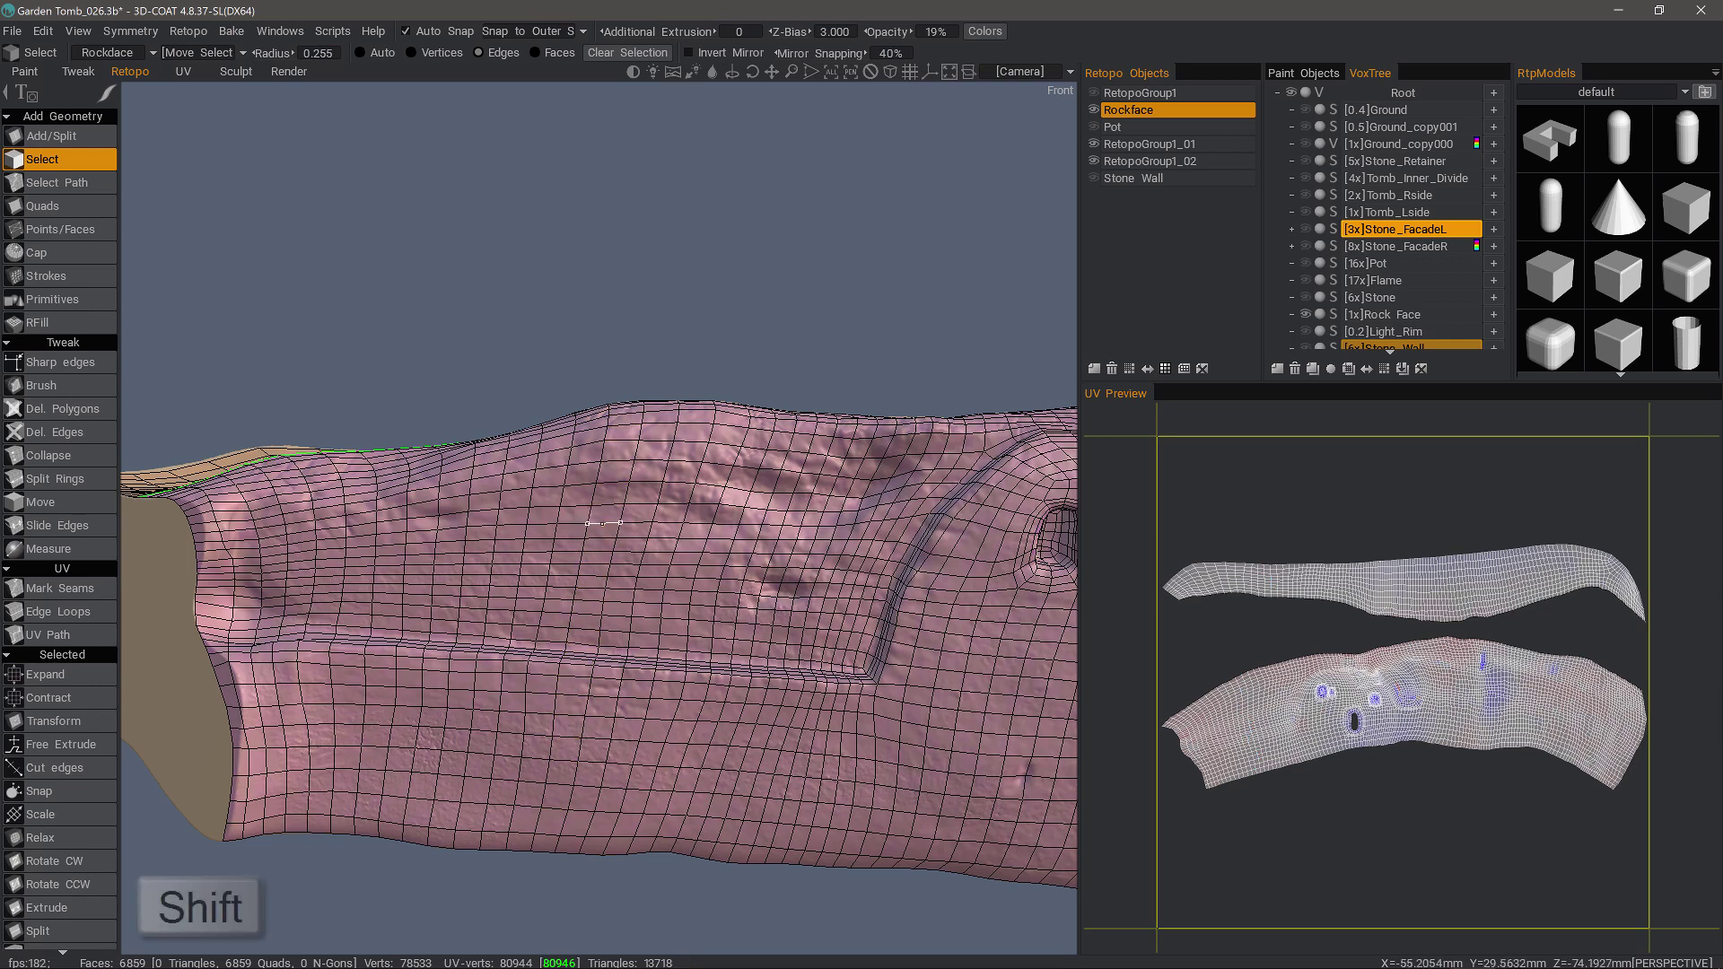
left_click(603, 523, "shift")
key("space")
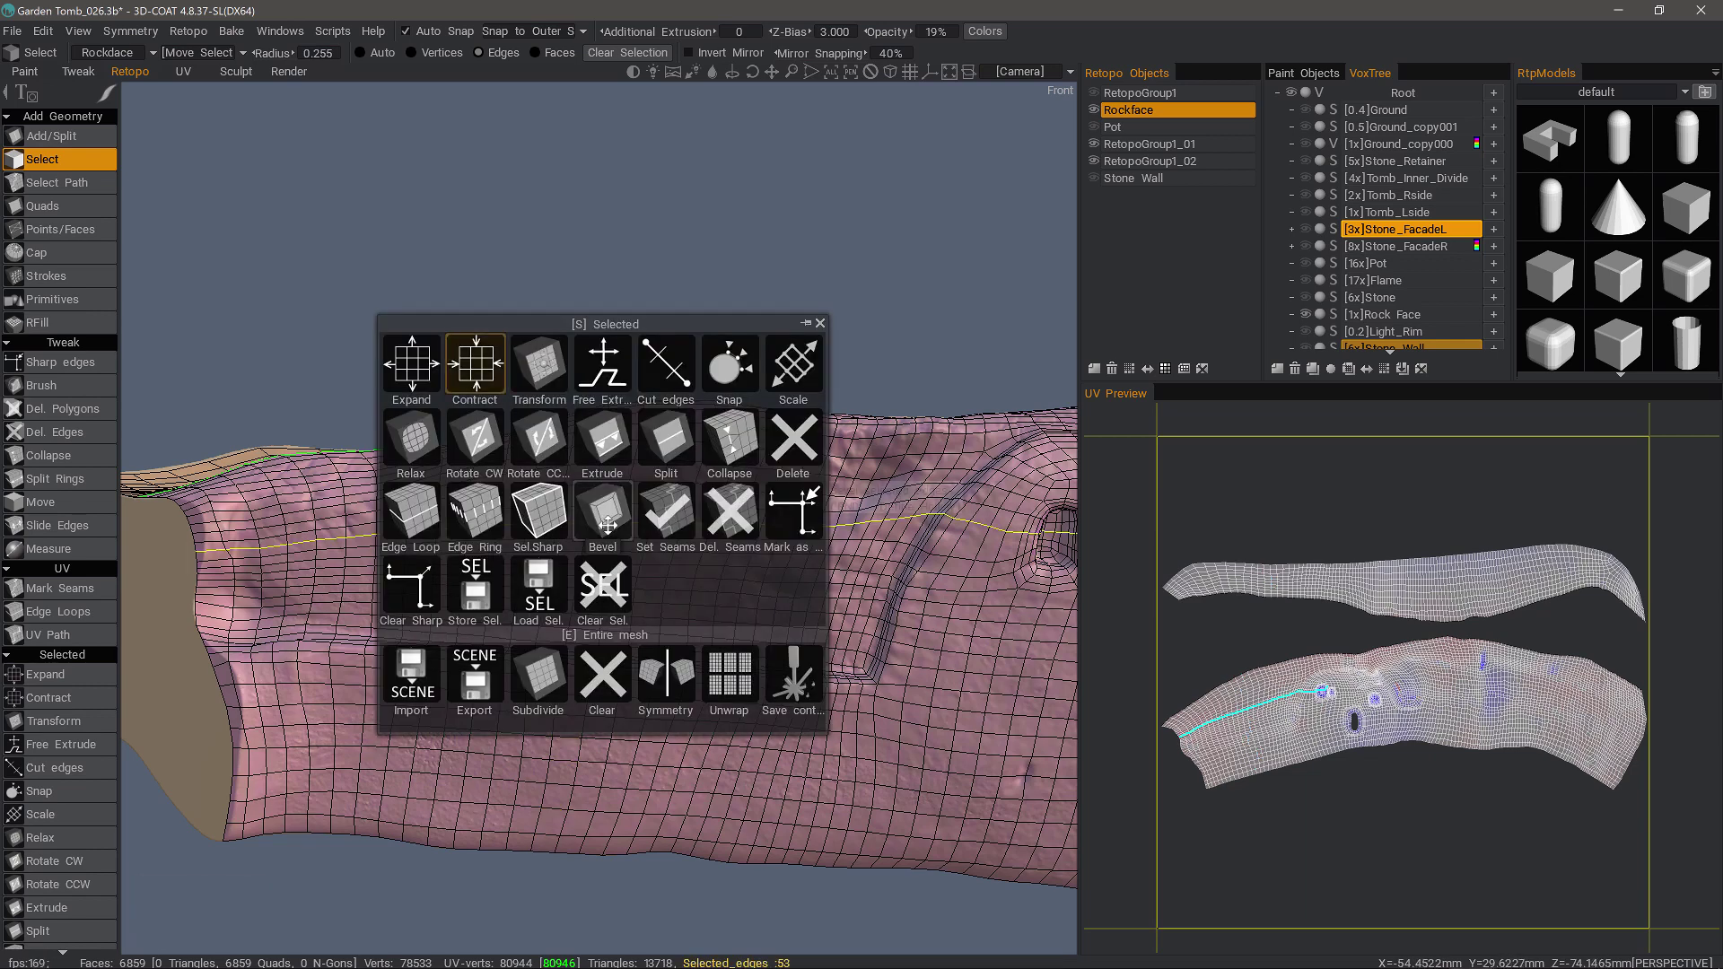
Step: Try bevelling the selected edge loop at size 1.300, then cancel to restore the mesh
left_click(603, 521)
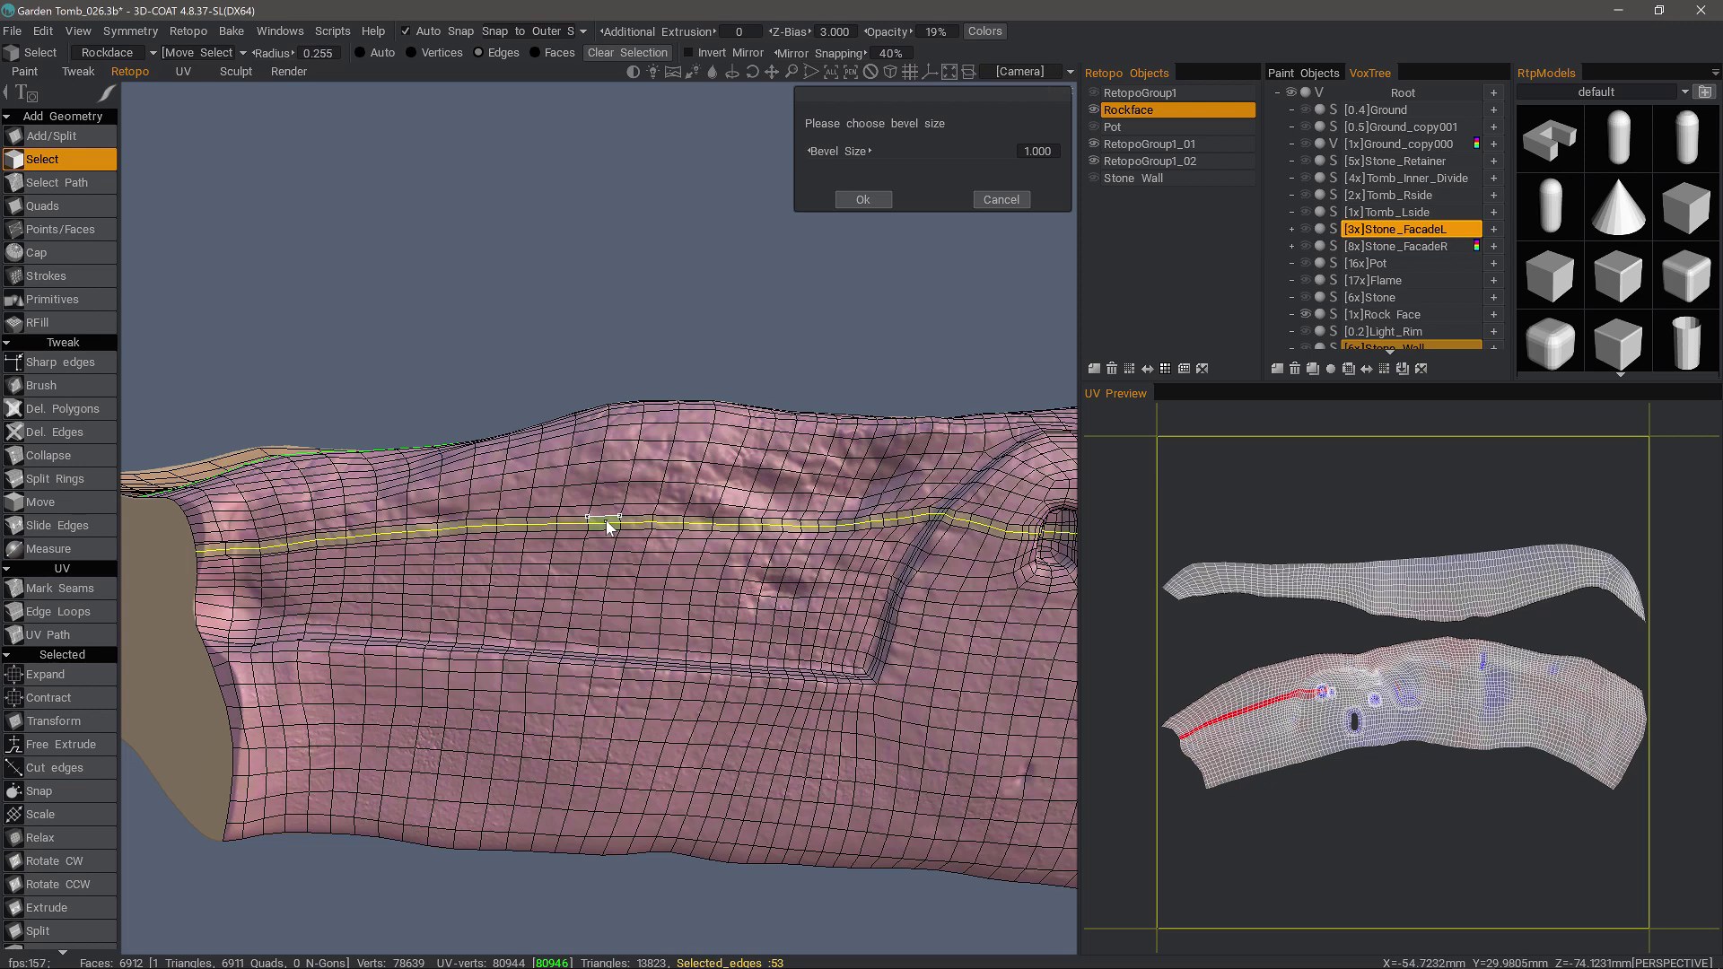
left_click_drag(869, 91, 687, 238)
left_click_drag(727, 296, 731, 298)
left_click(818, 346)
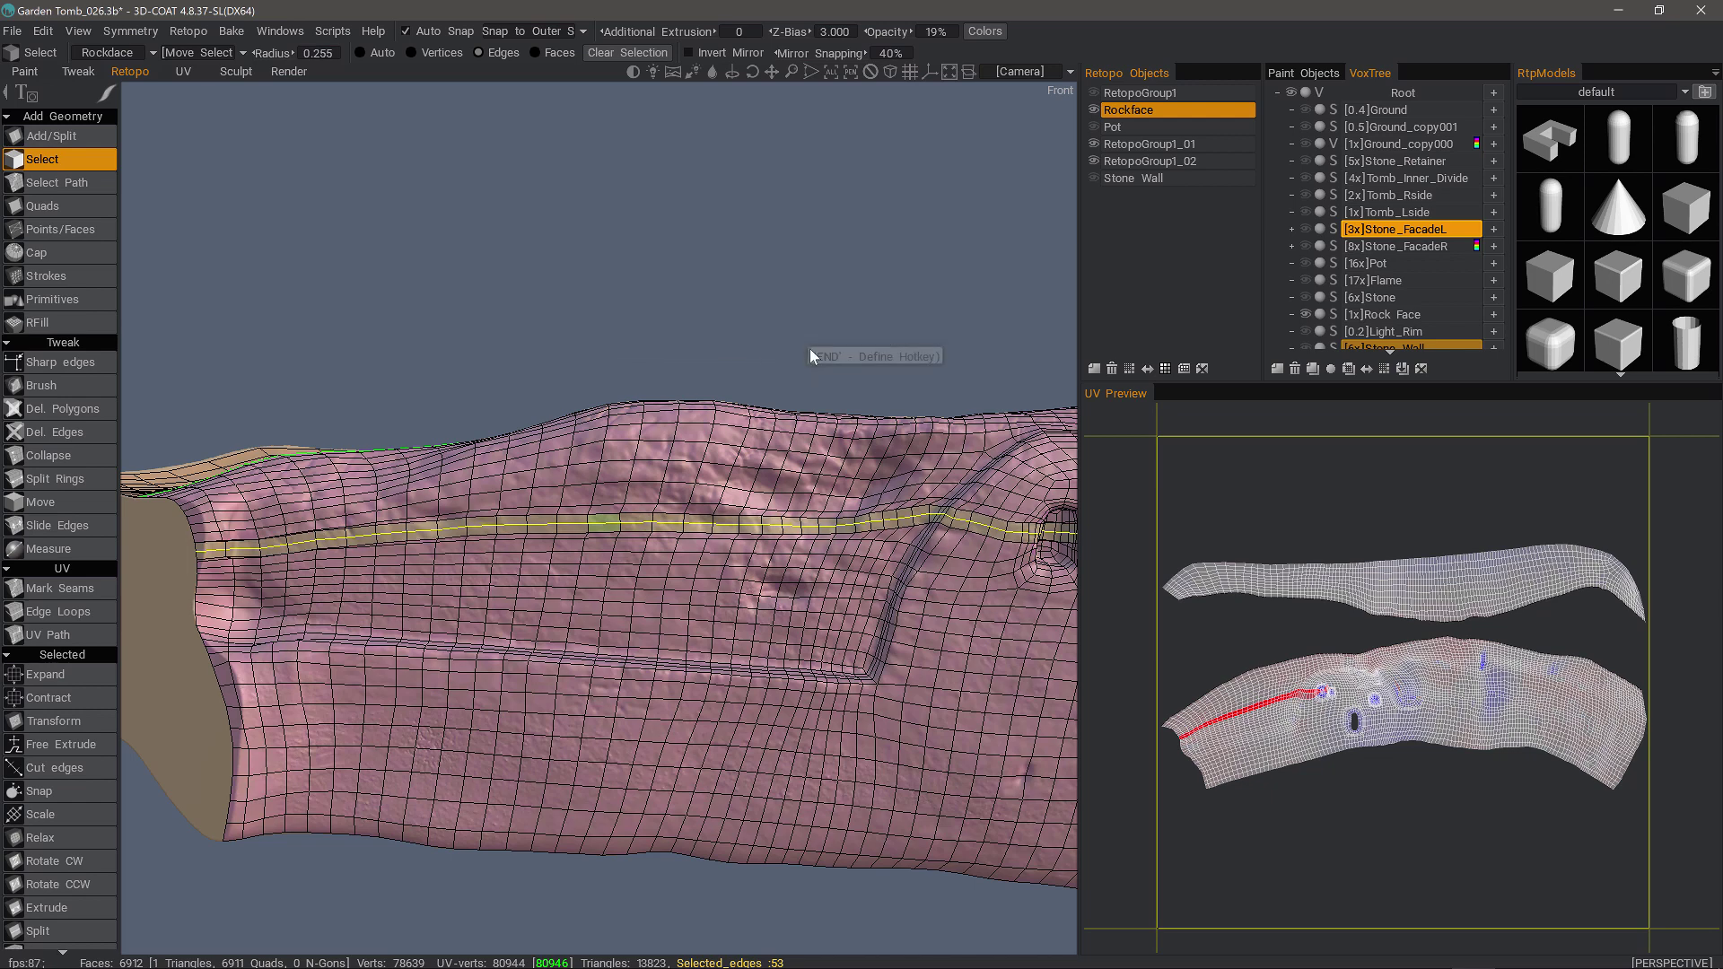
Step: Expand the edge selection into a wider band, contract it to one loop, and clear it
right_click(636, 522)
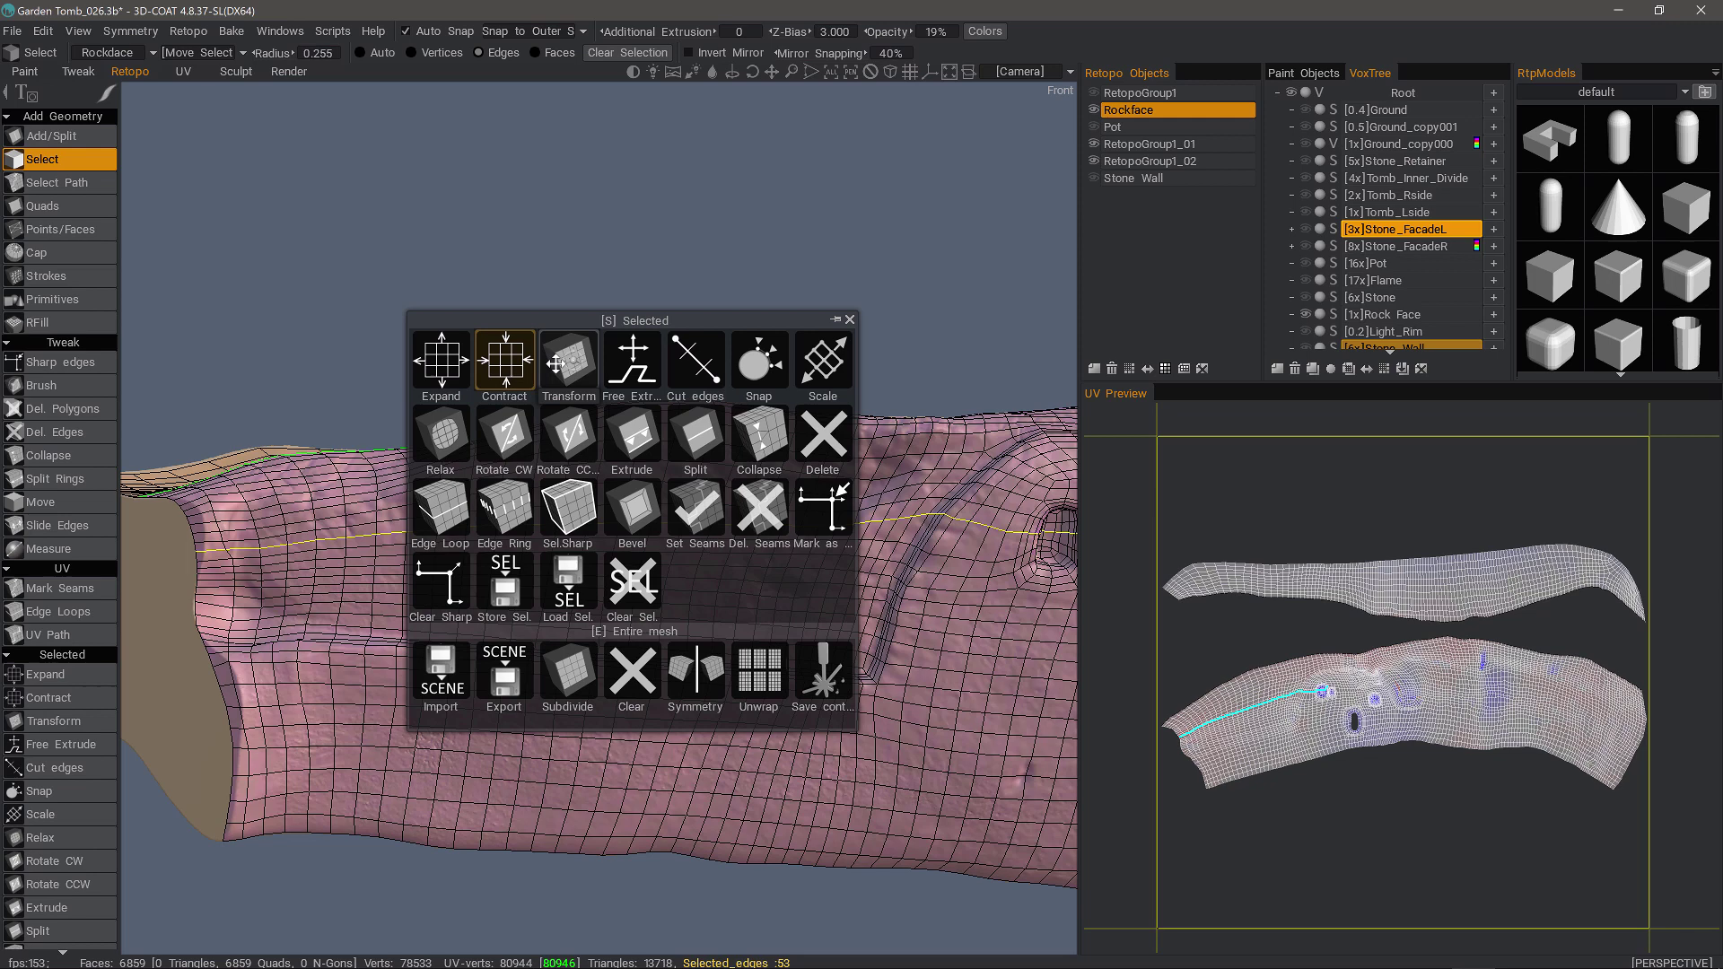
left_click(441, 366)
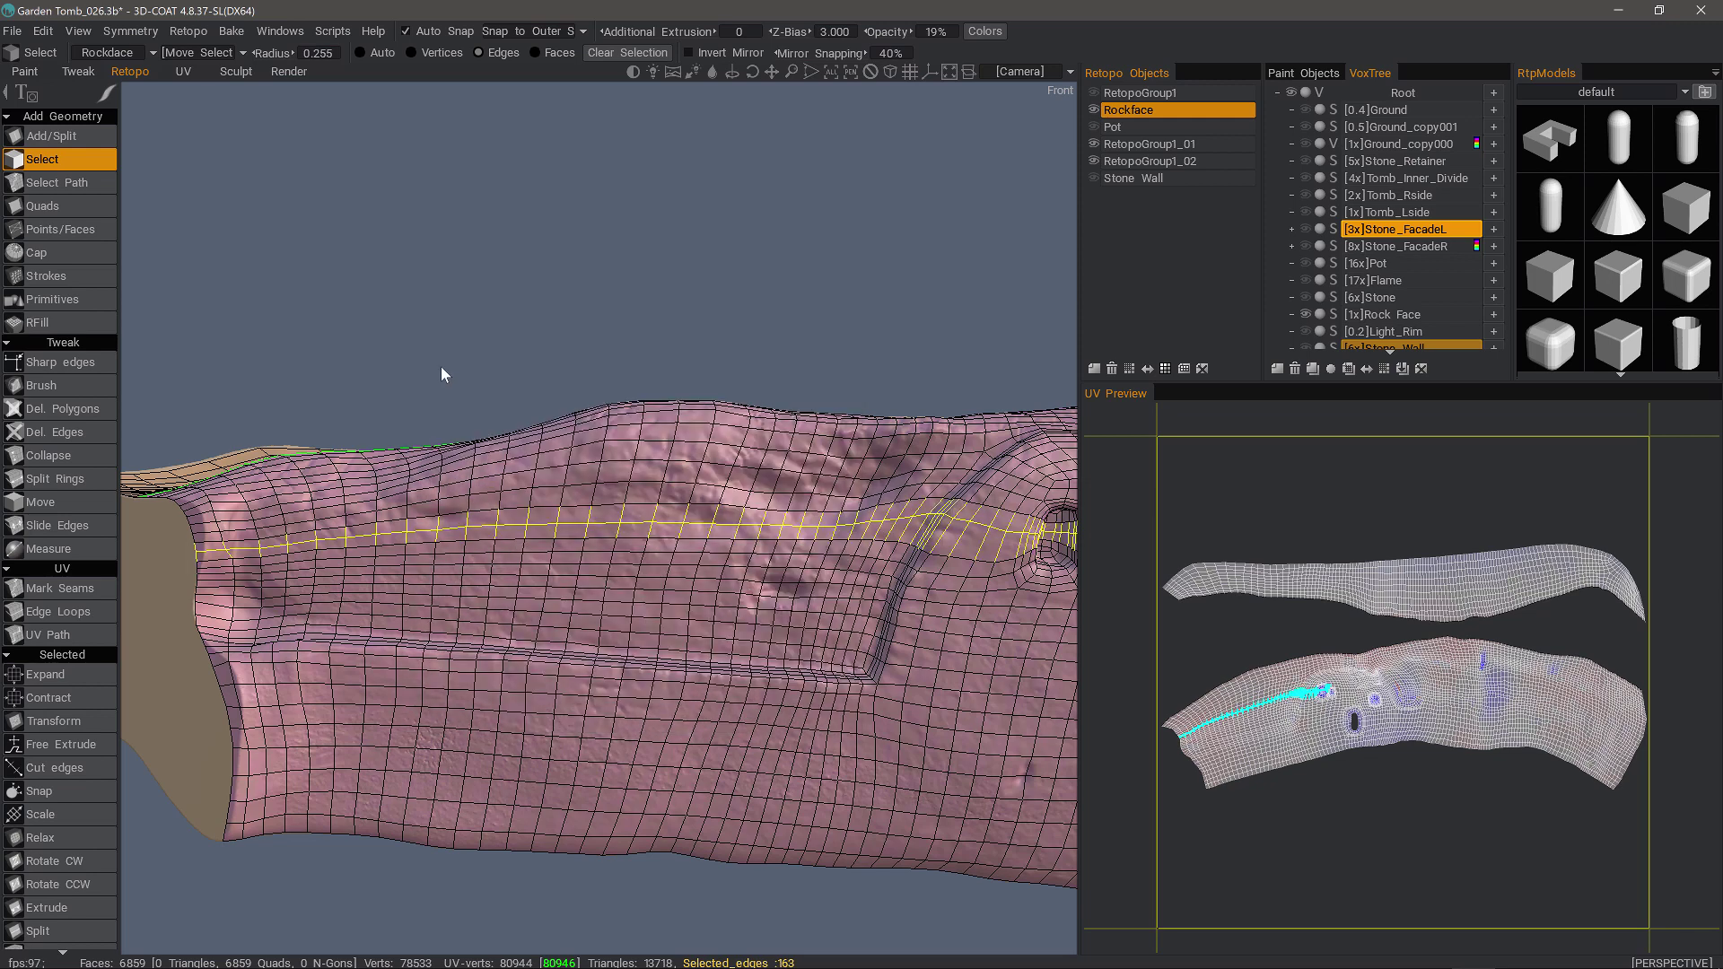
right_click(457, 370)
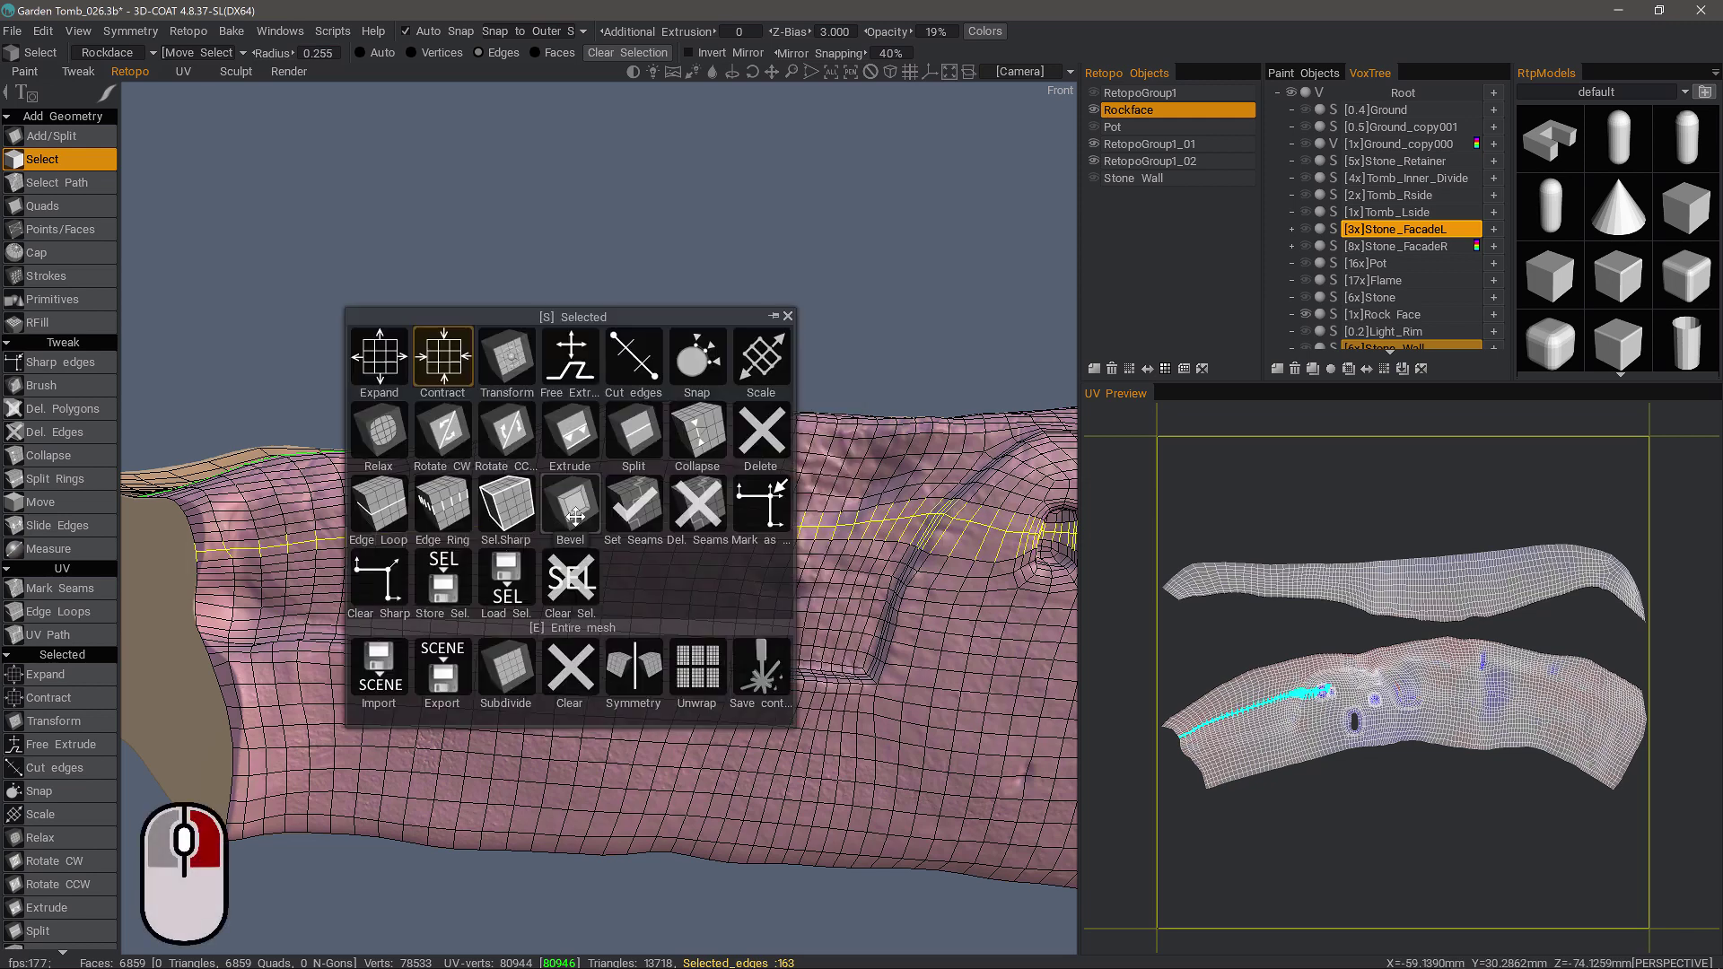
left_click(445, 368)
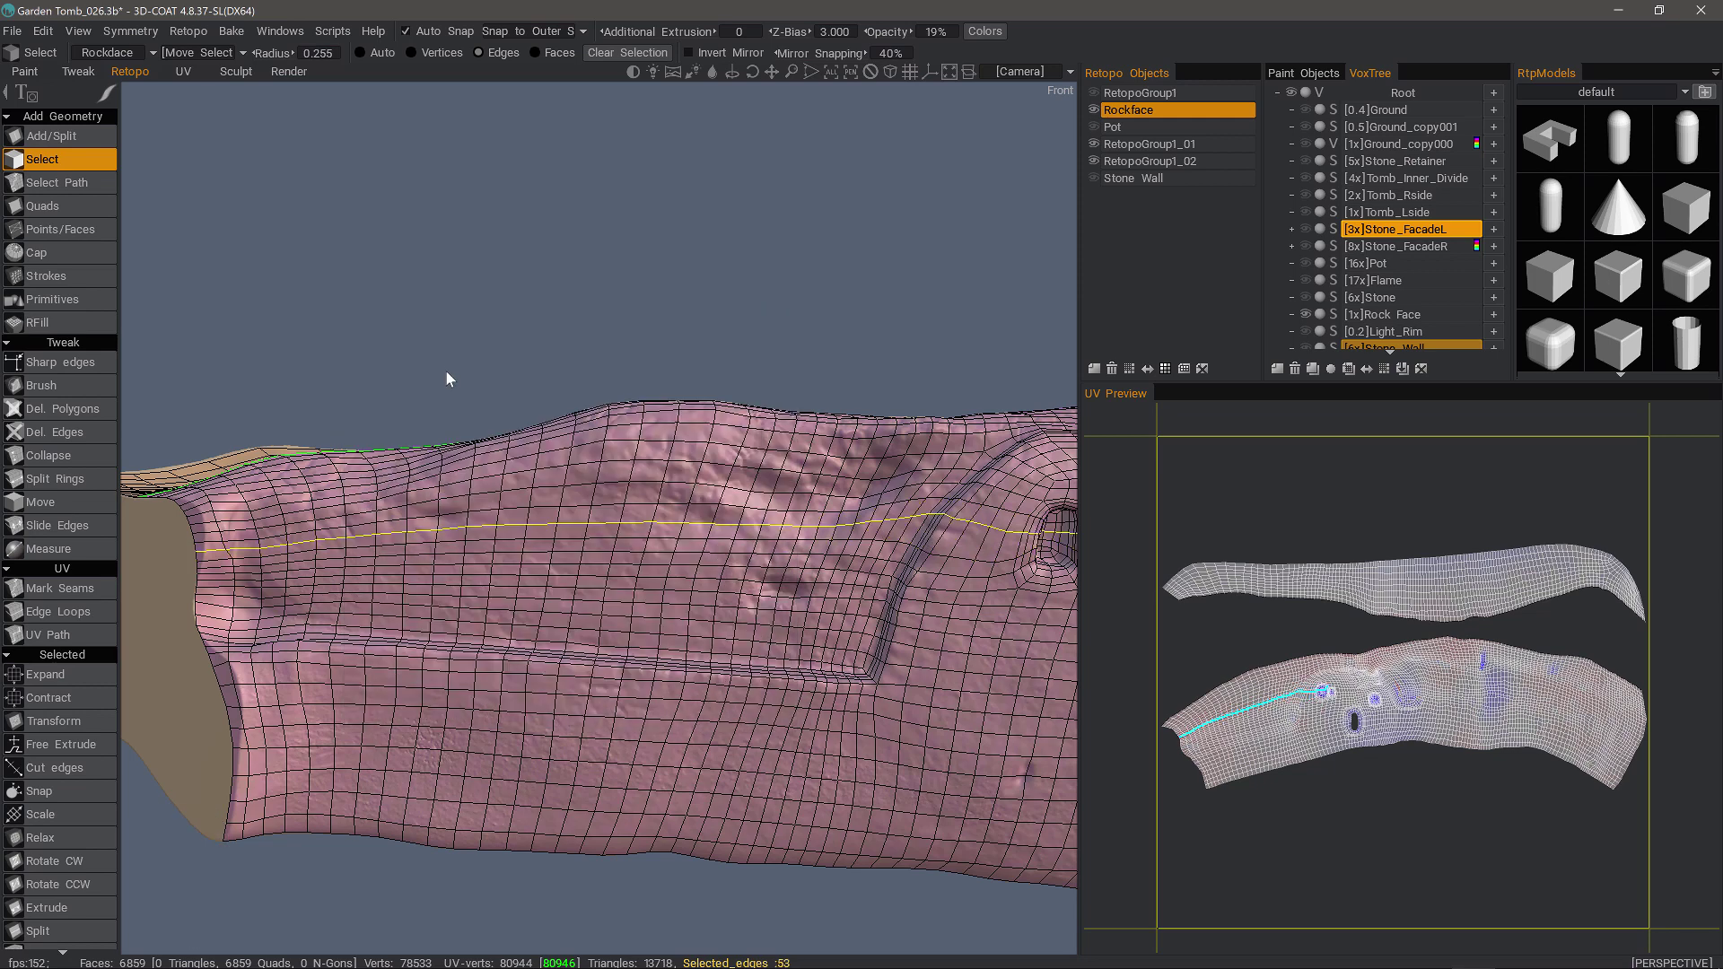
right_click(505, 675)
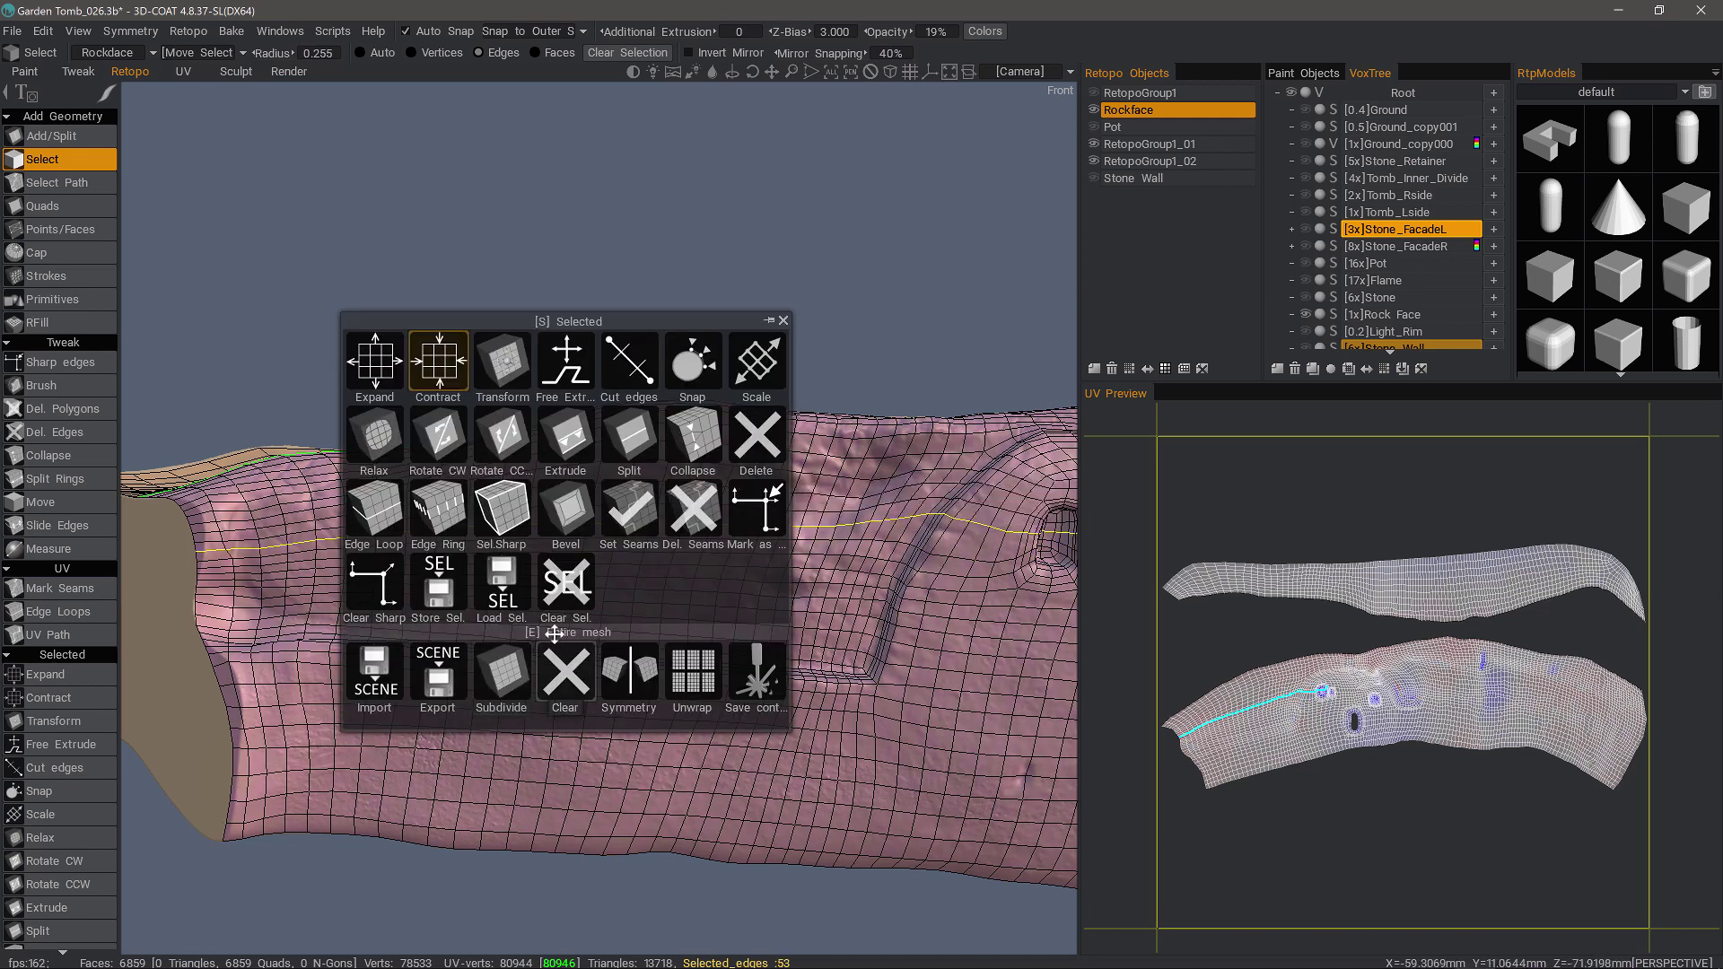
left_click(569, 585)
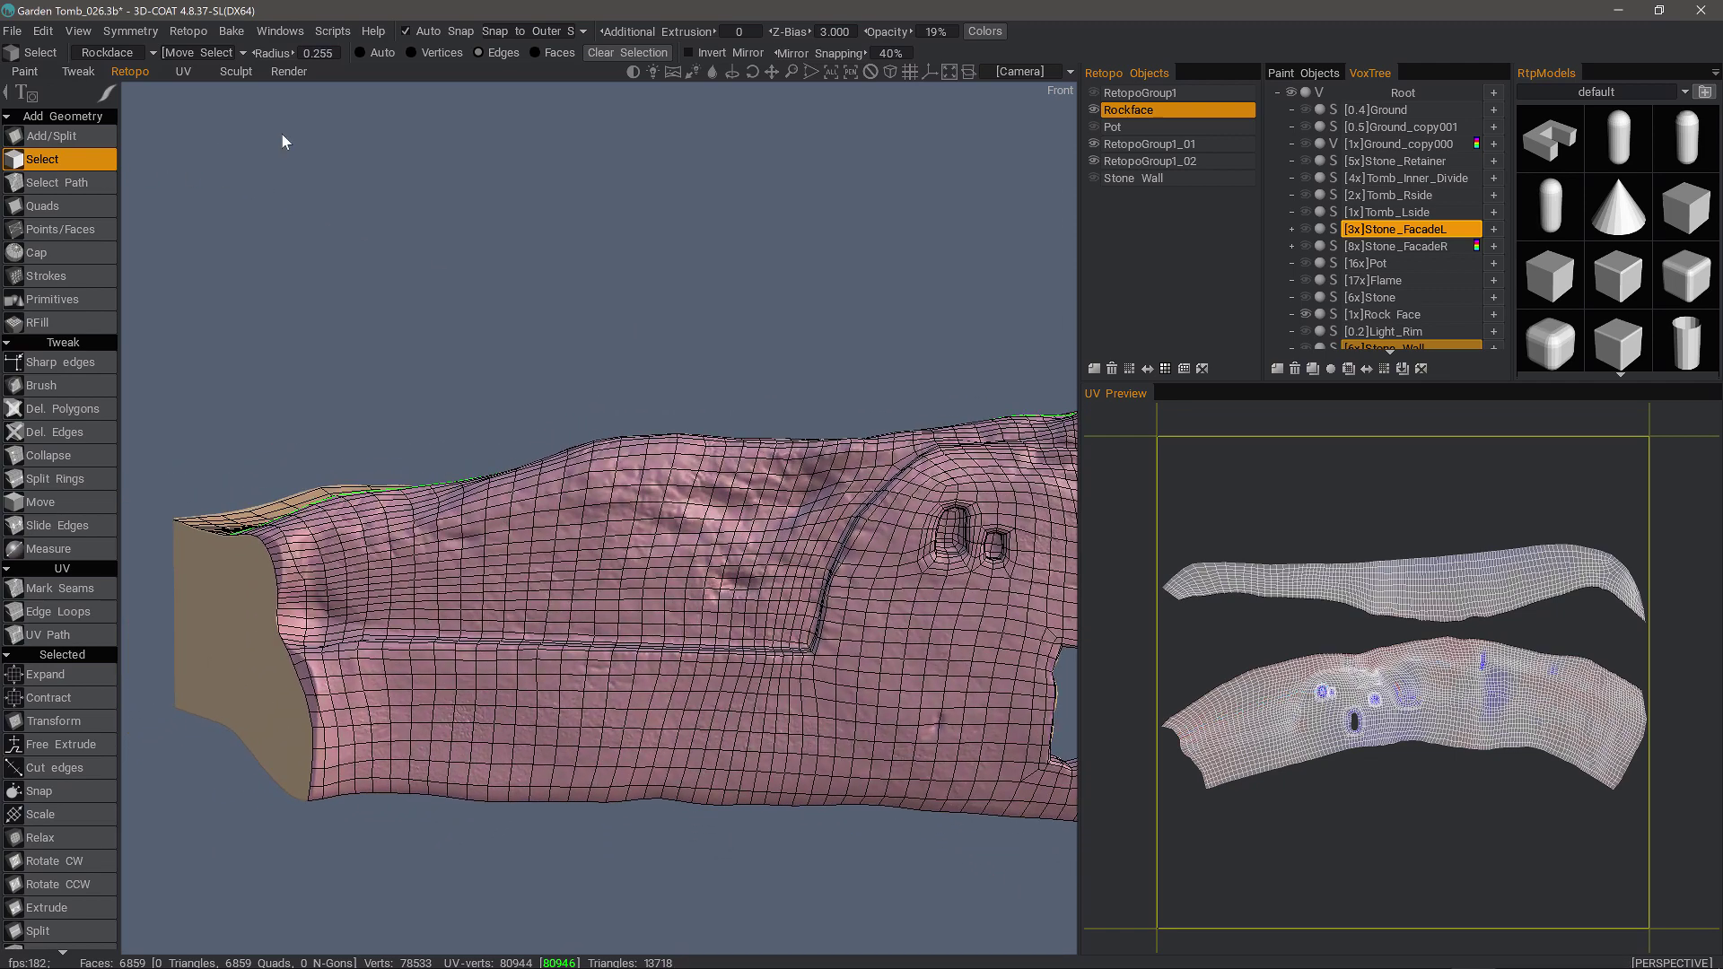
Step: In Faces mode, subdivide a 14-face patch, undo with Ctrl+Z, and clear the face selection
left_click(536, 53)
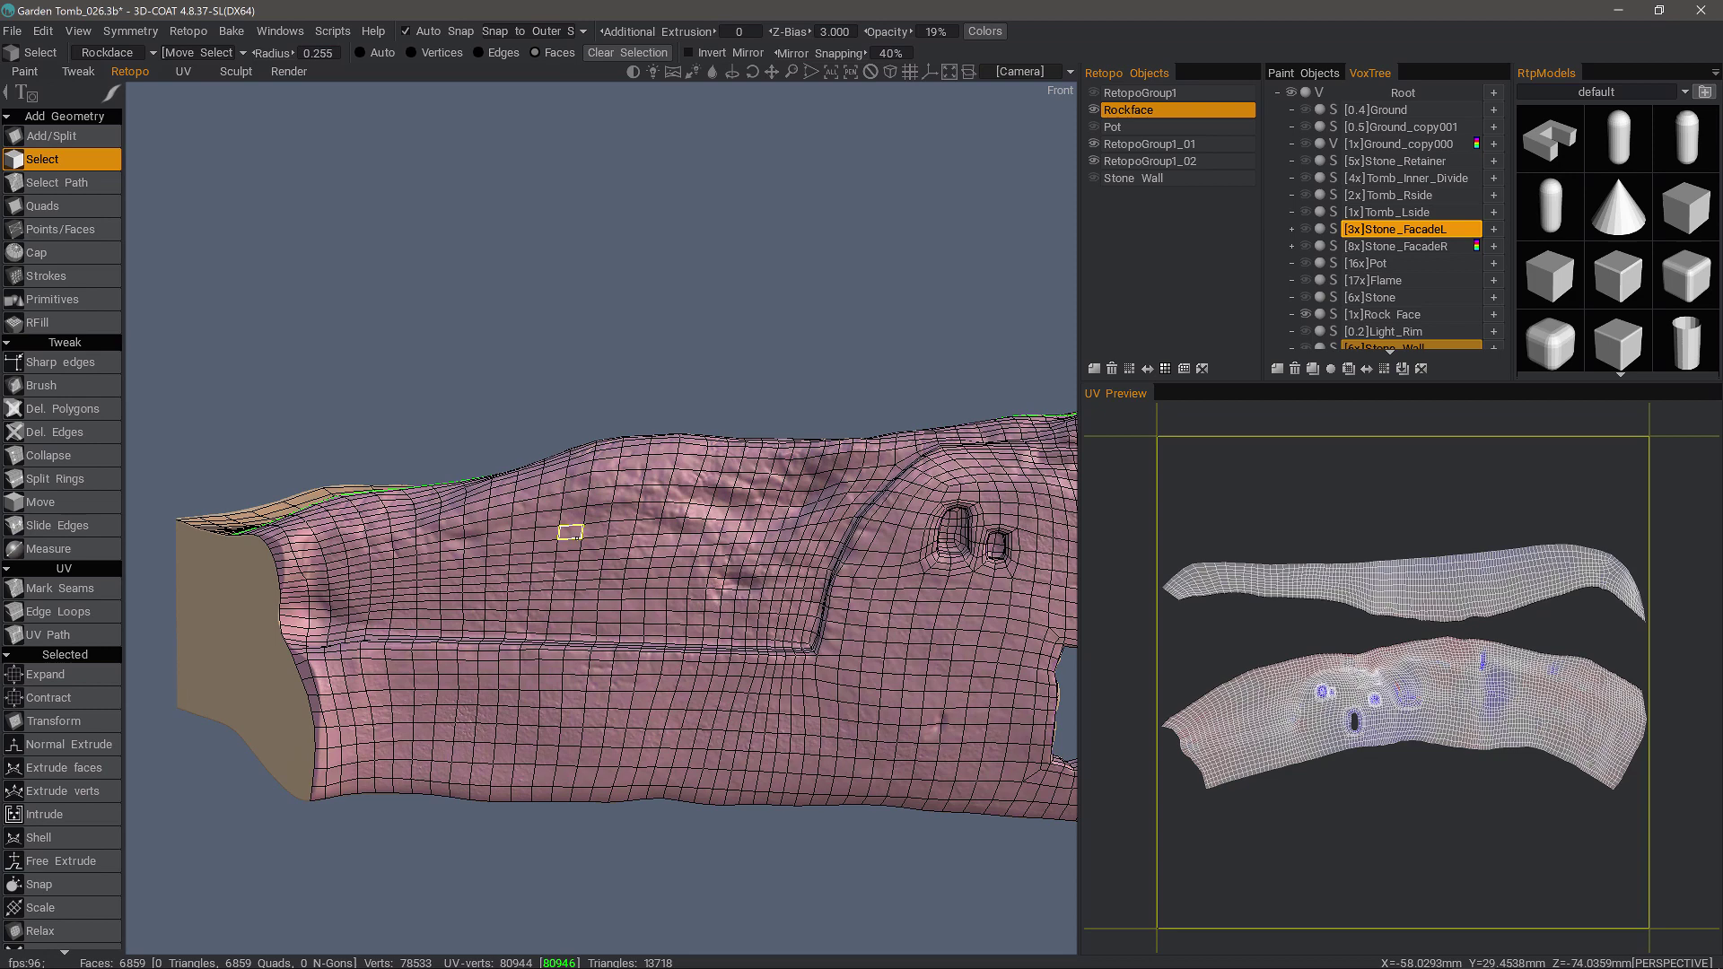
mouse_move(578, 528)
left_mouse_down()
mouse_move(575, 592)
mouse_move(603, 540)
left_mouse_up()
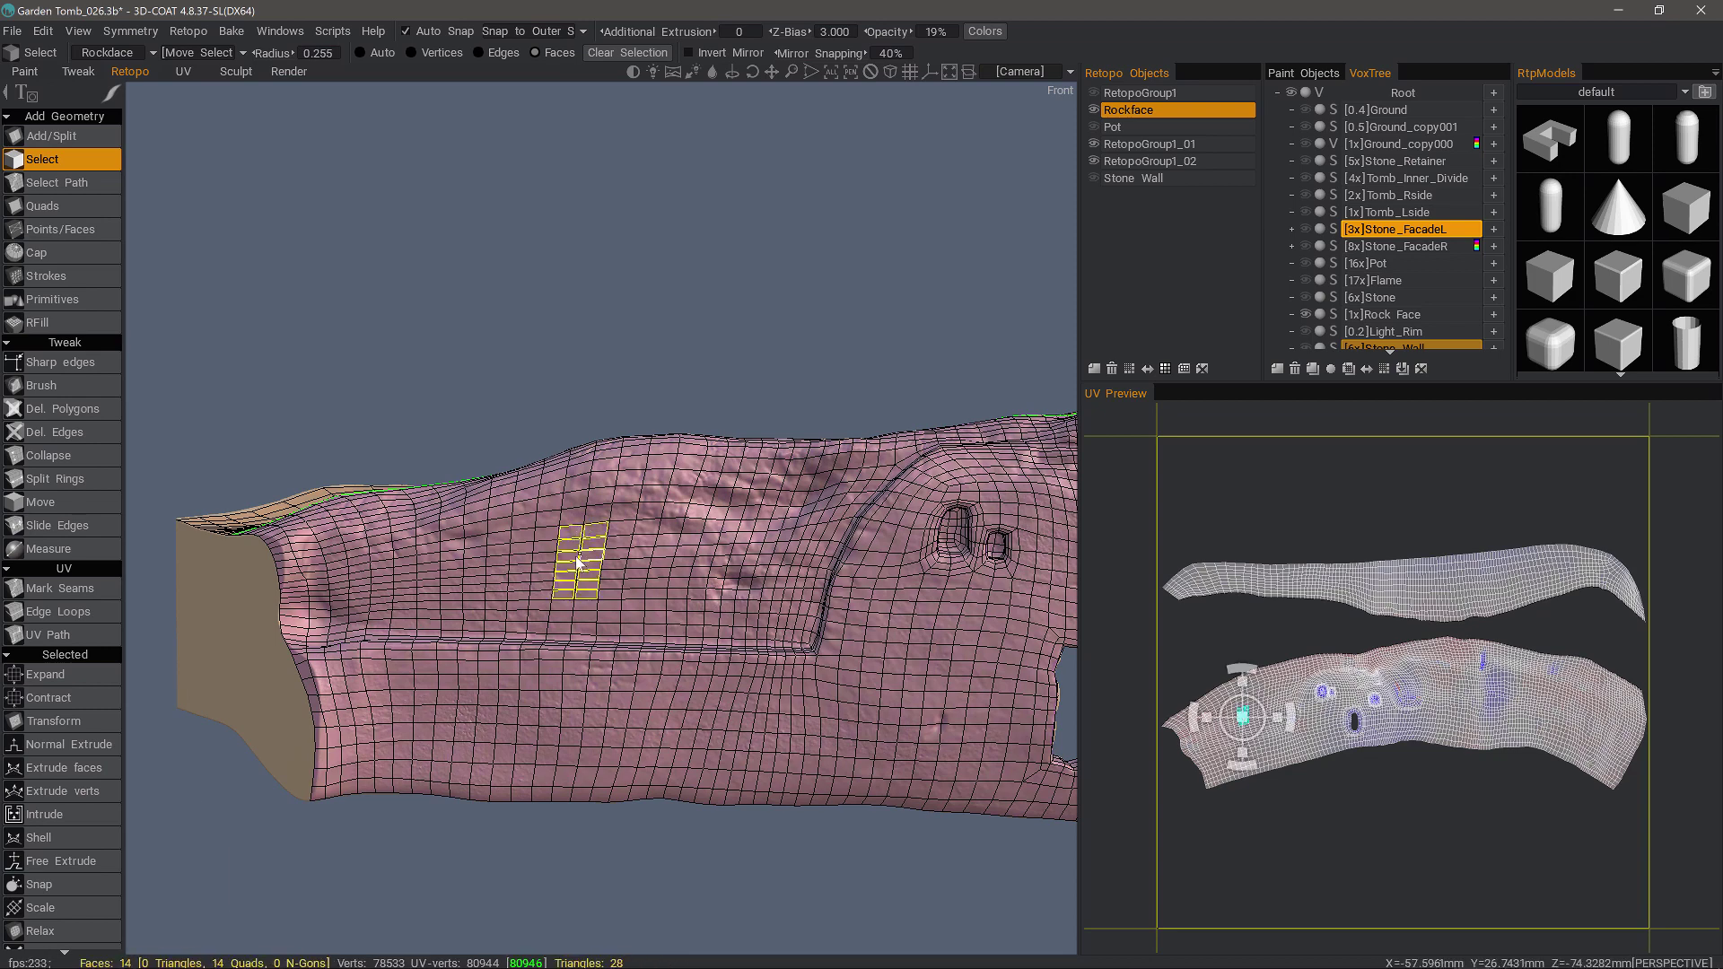
right_click(577, 562)
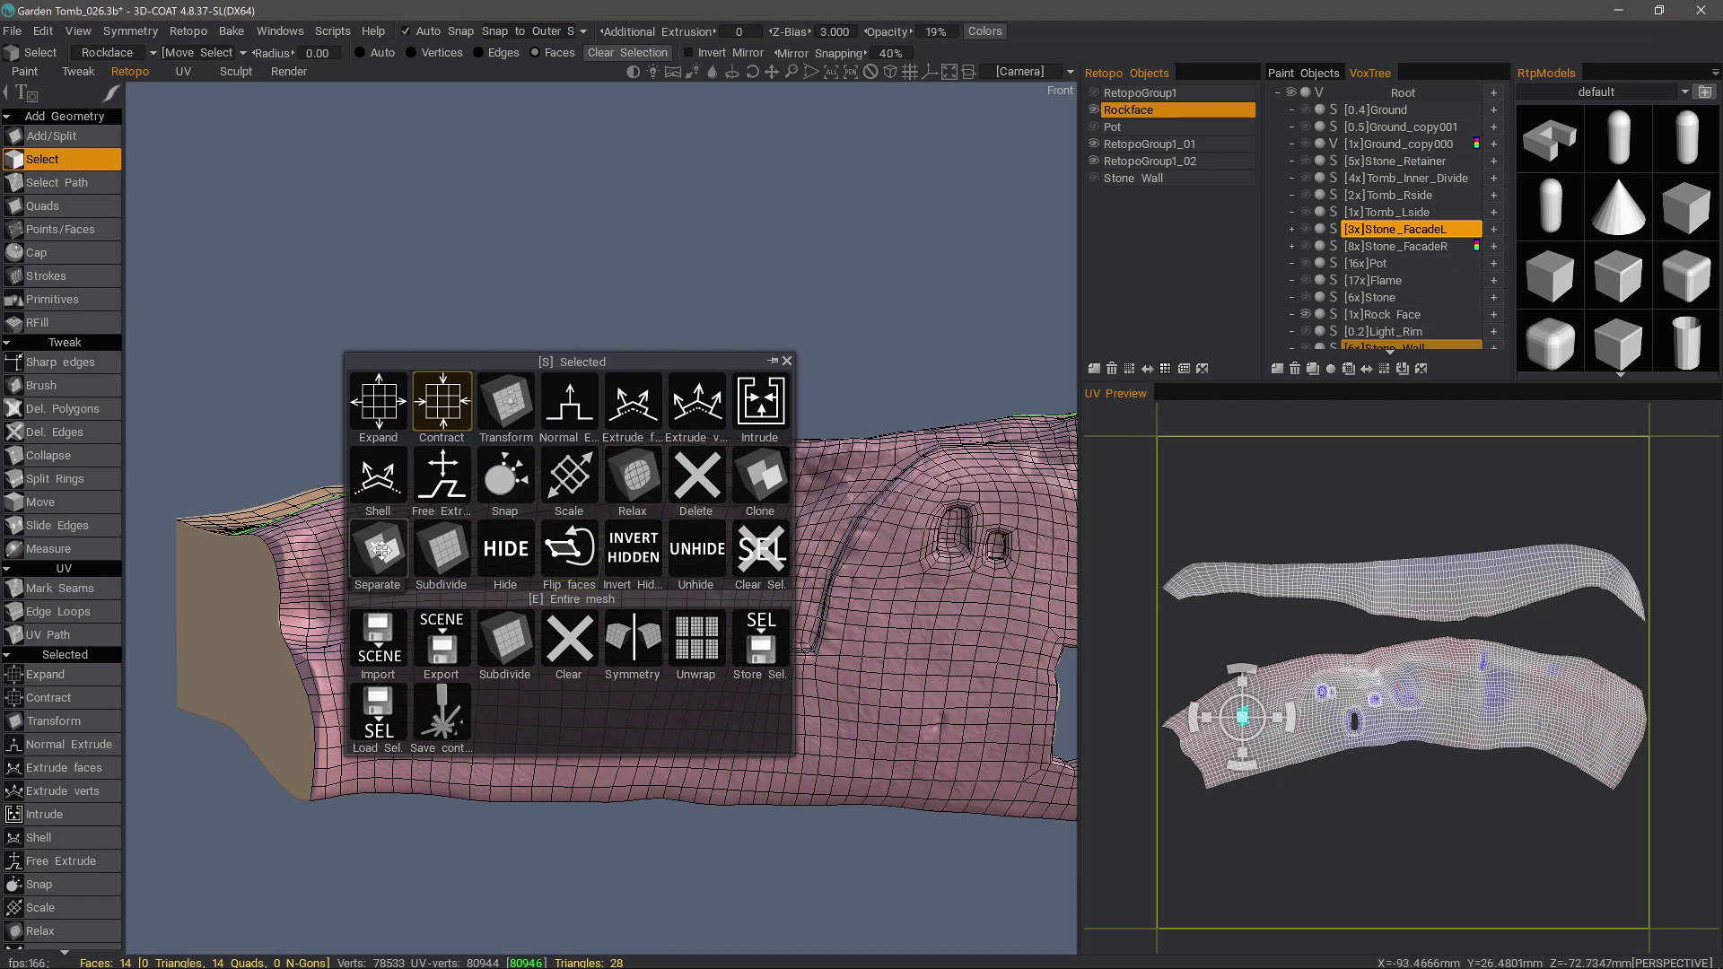
left_click(439, 550)
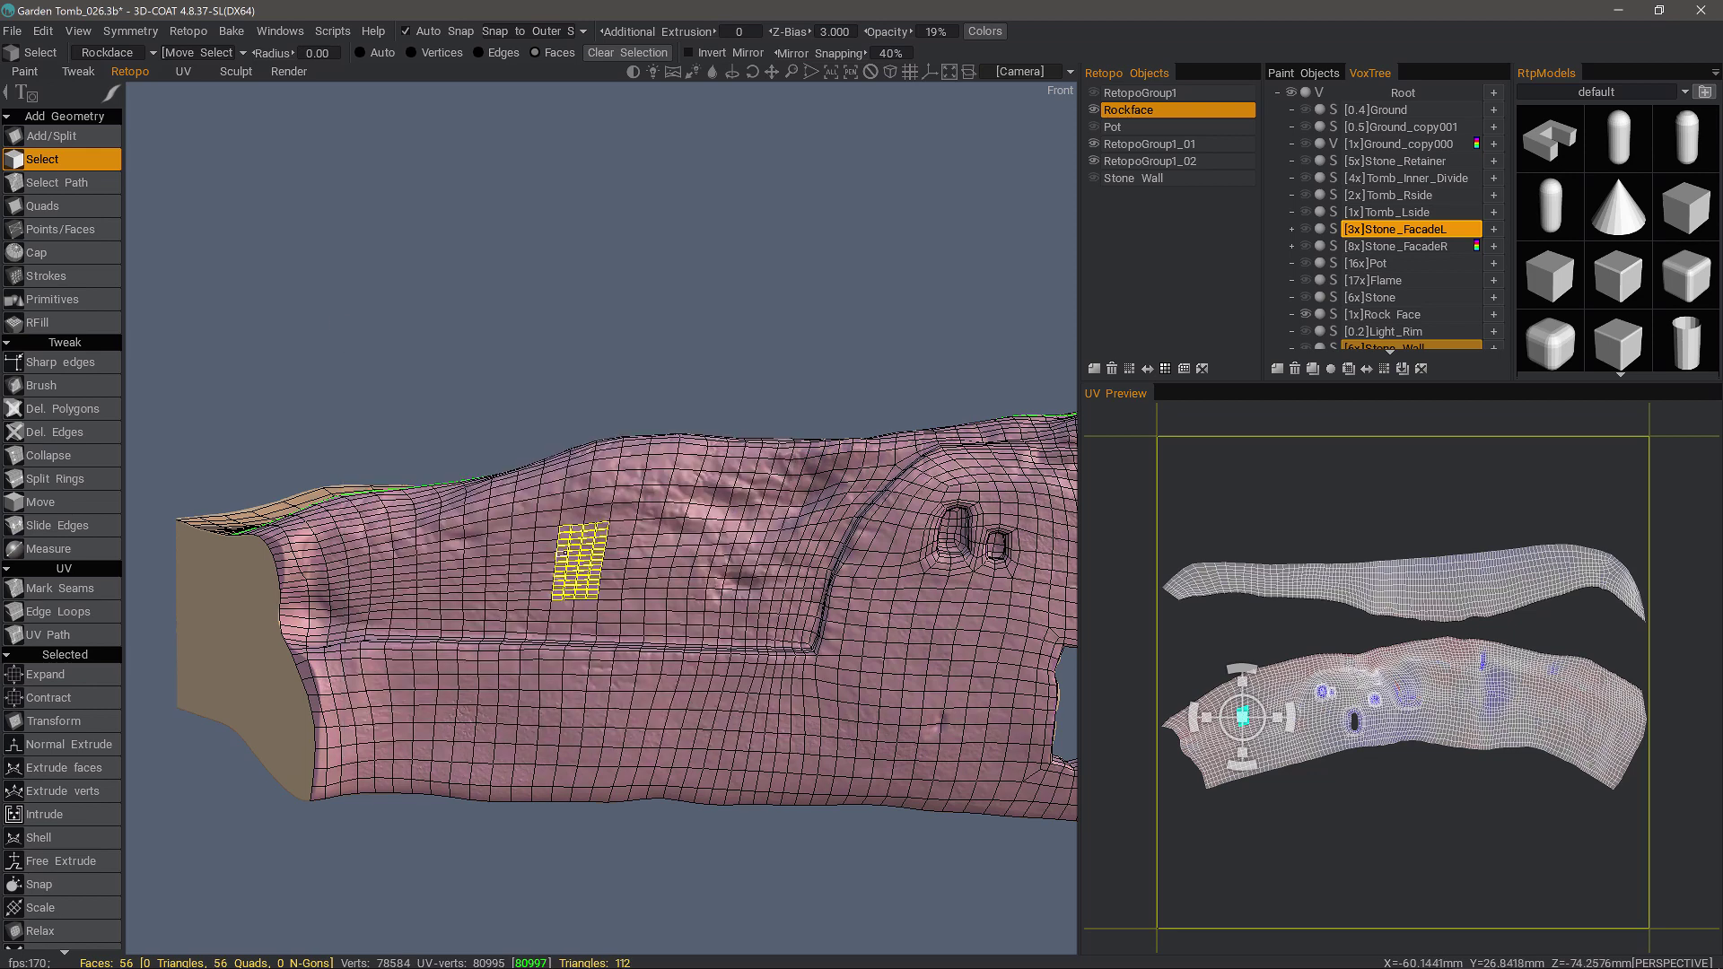
key("ctrl+z")
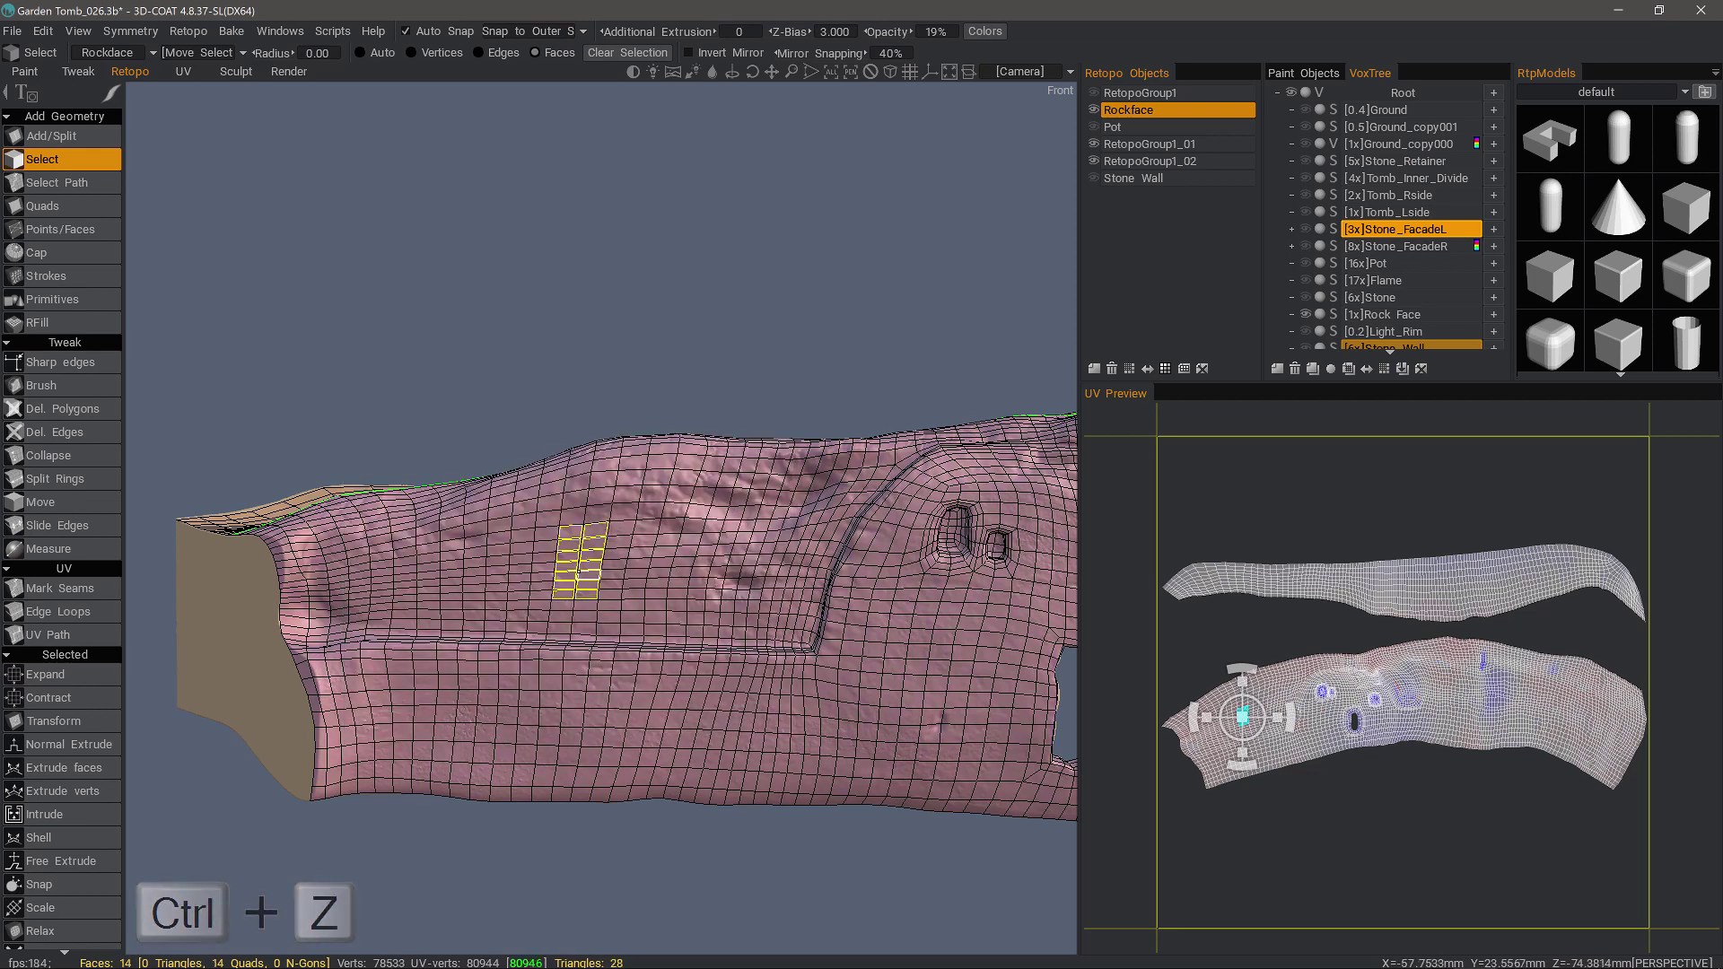
right_click(579, 573)
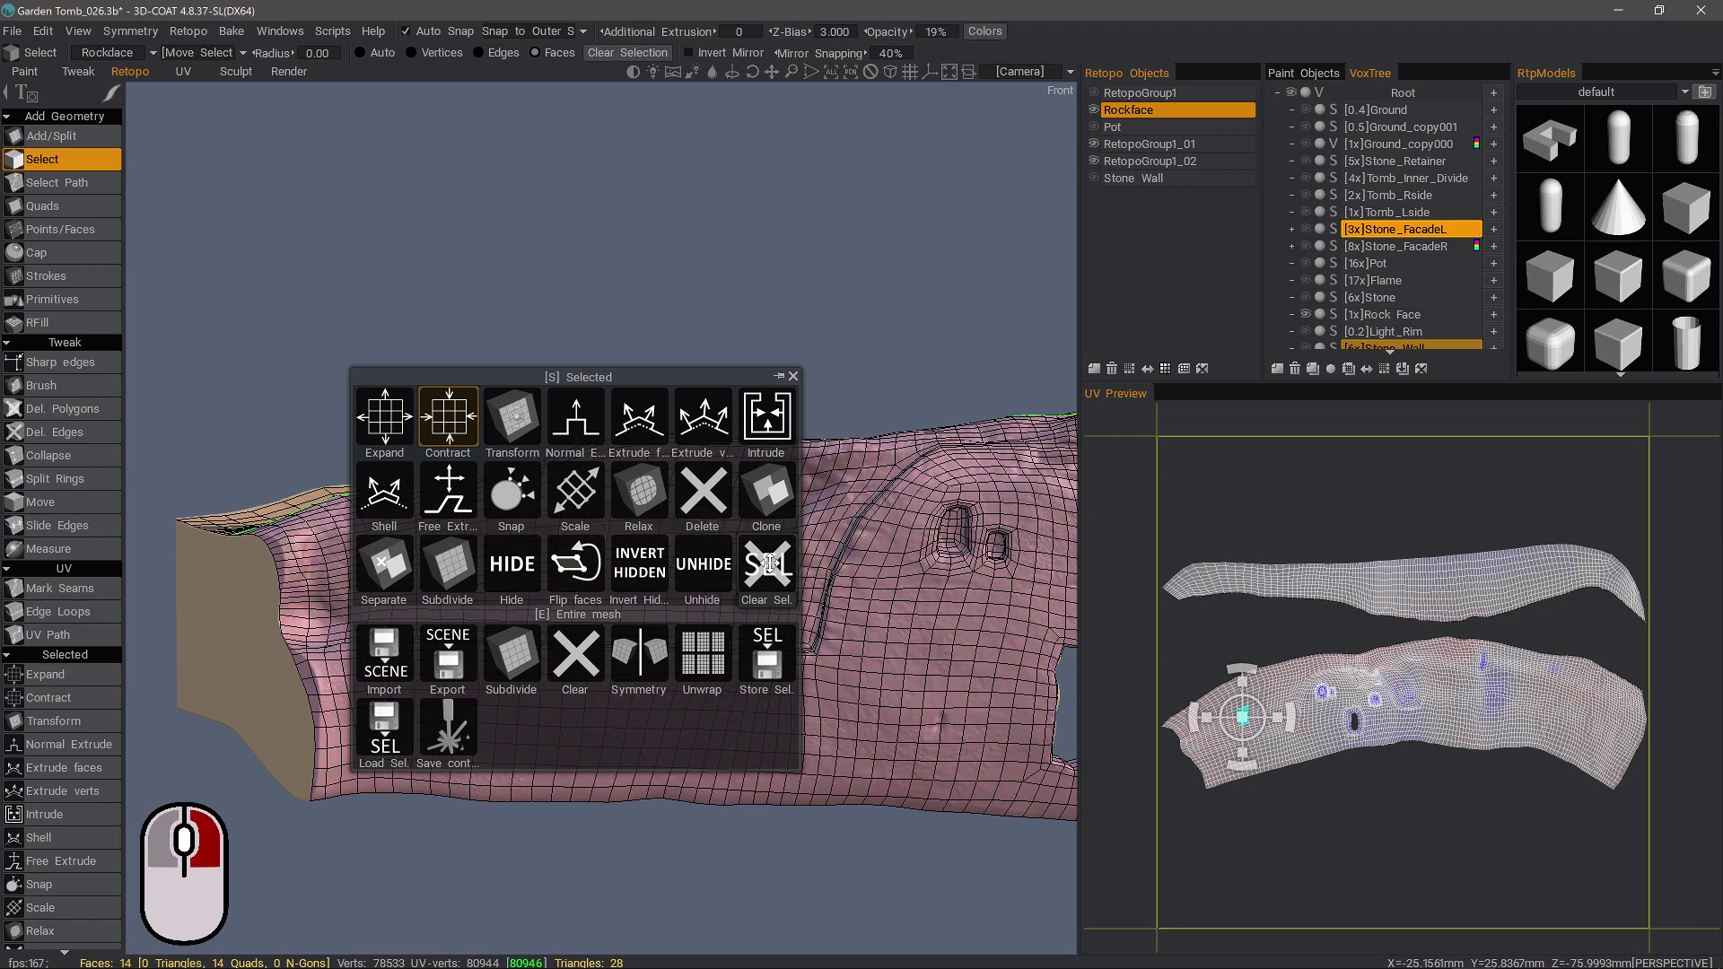
left_click(765, 564)
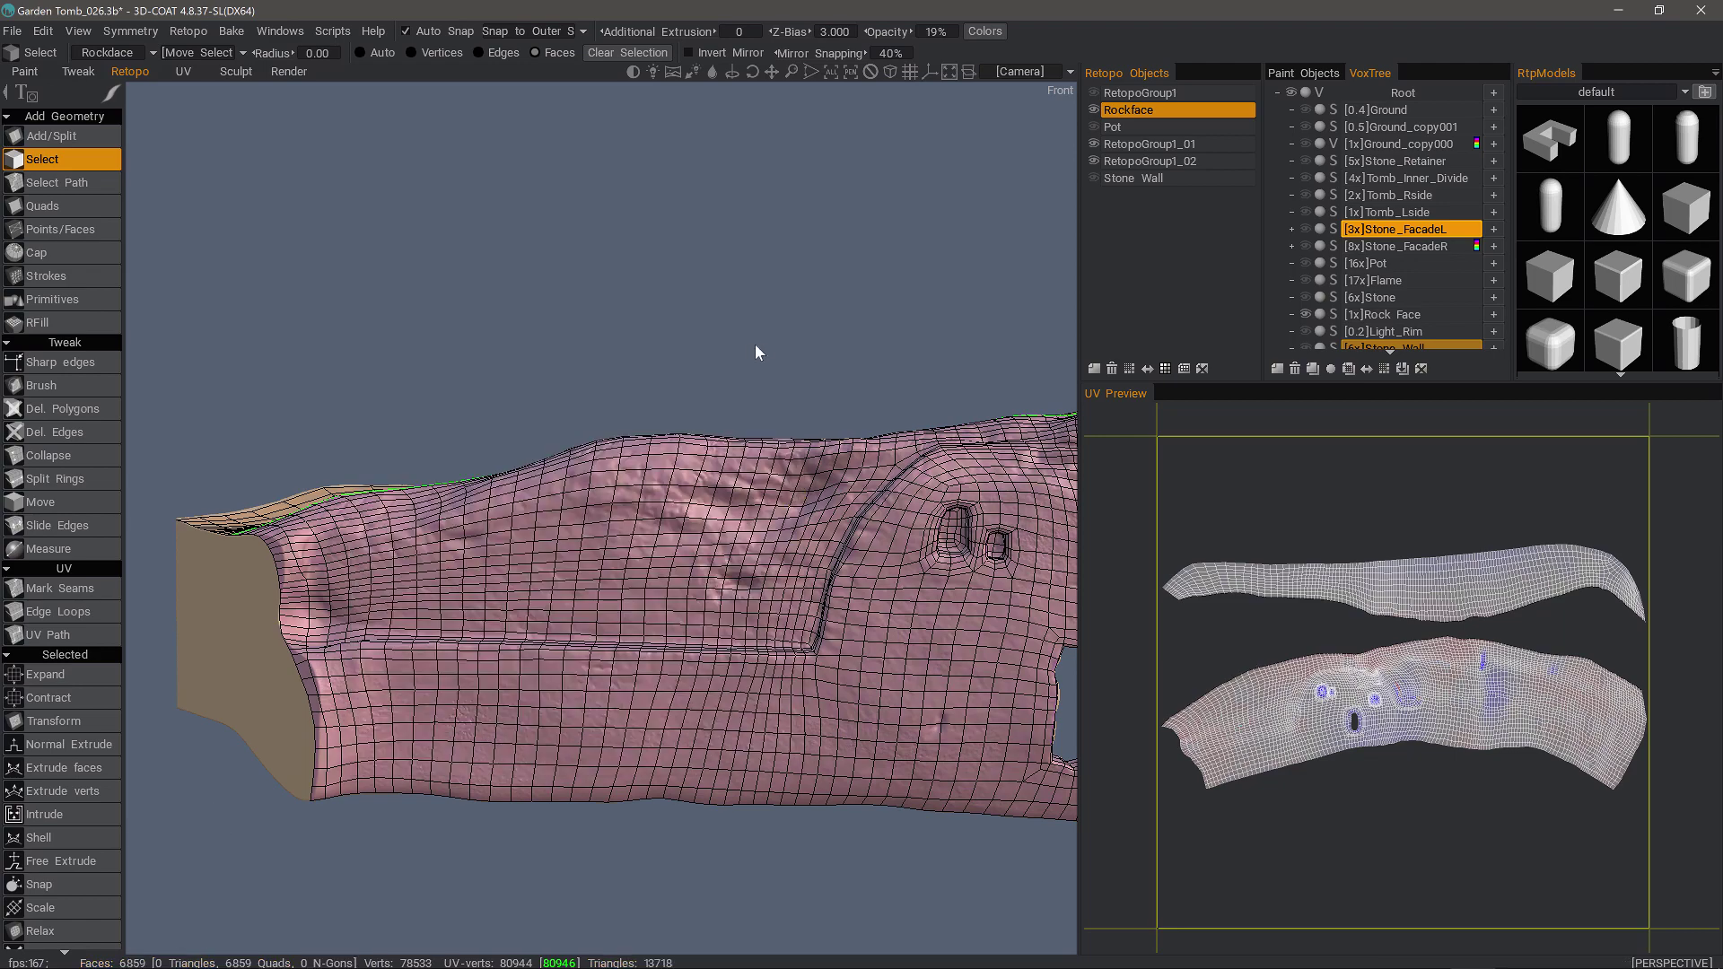
Step: Switch to Mark Seams and select the upper UV island in the UV Preview
left_click(59, 588)
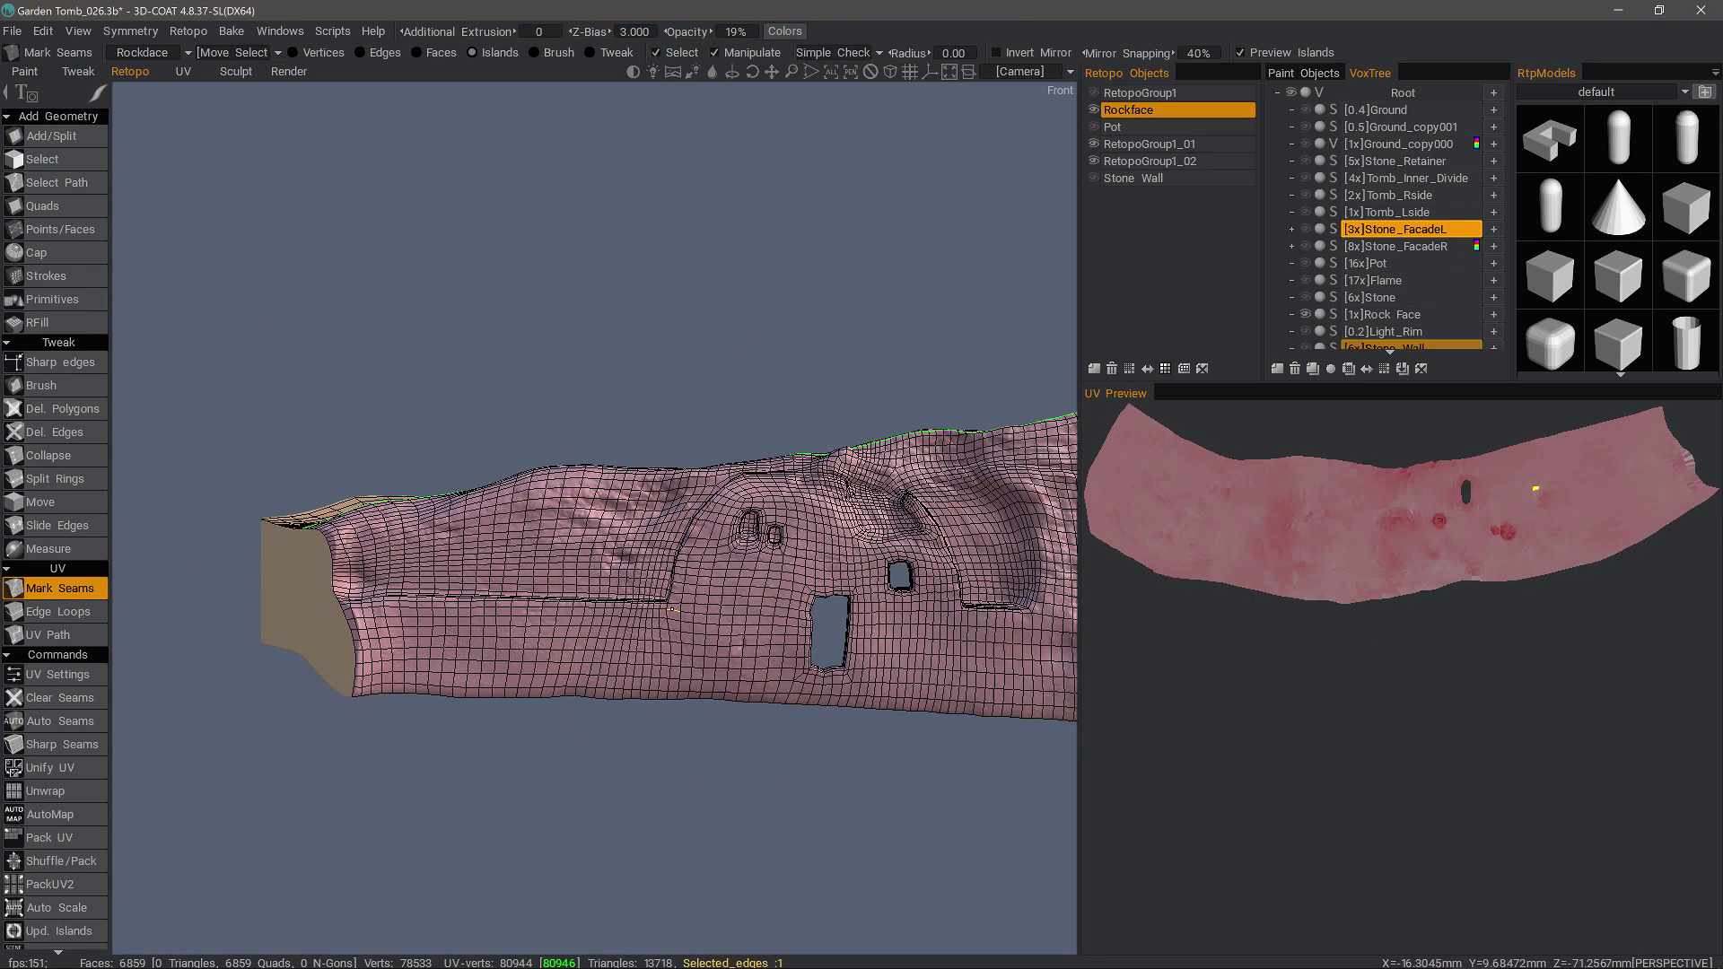
left_click_drag(672, 611, 517, 561, "alt")
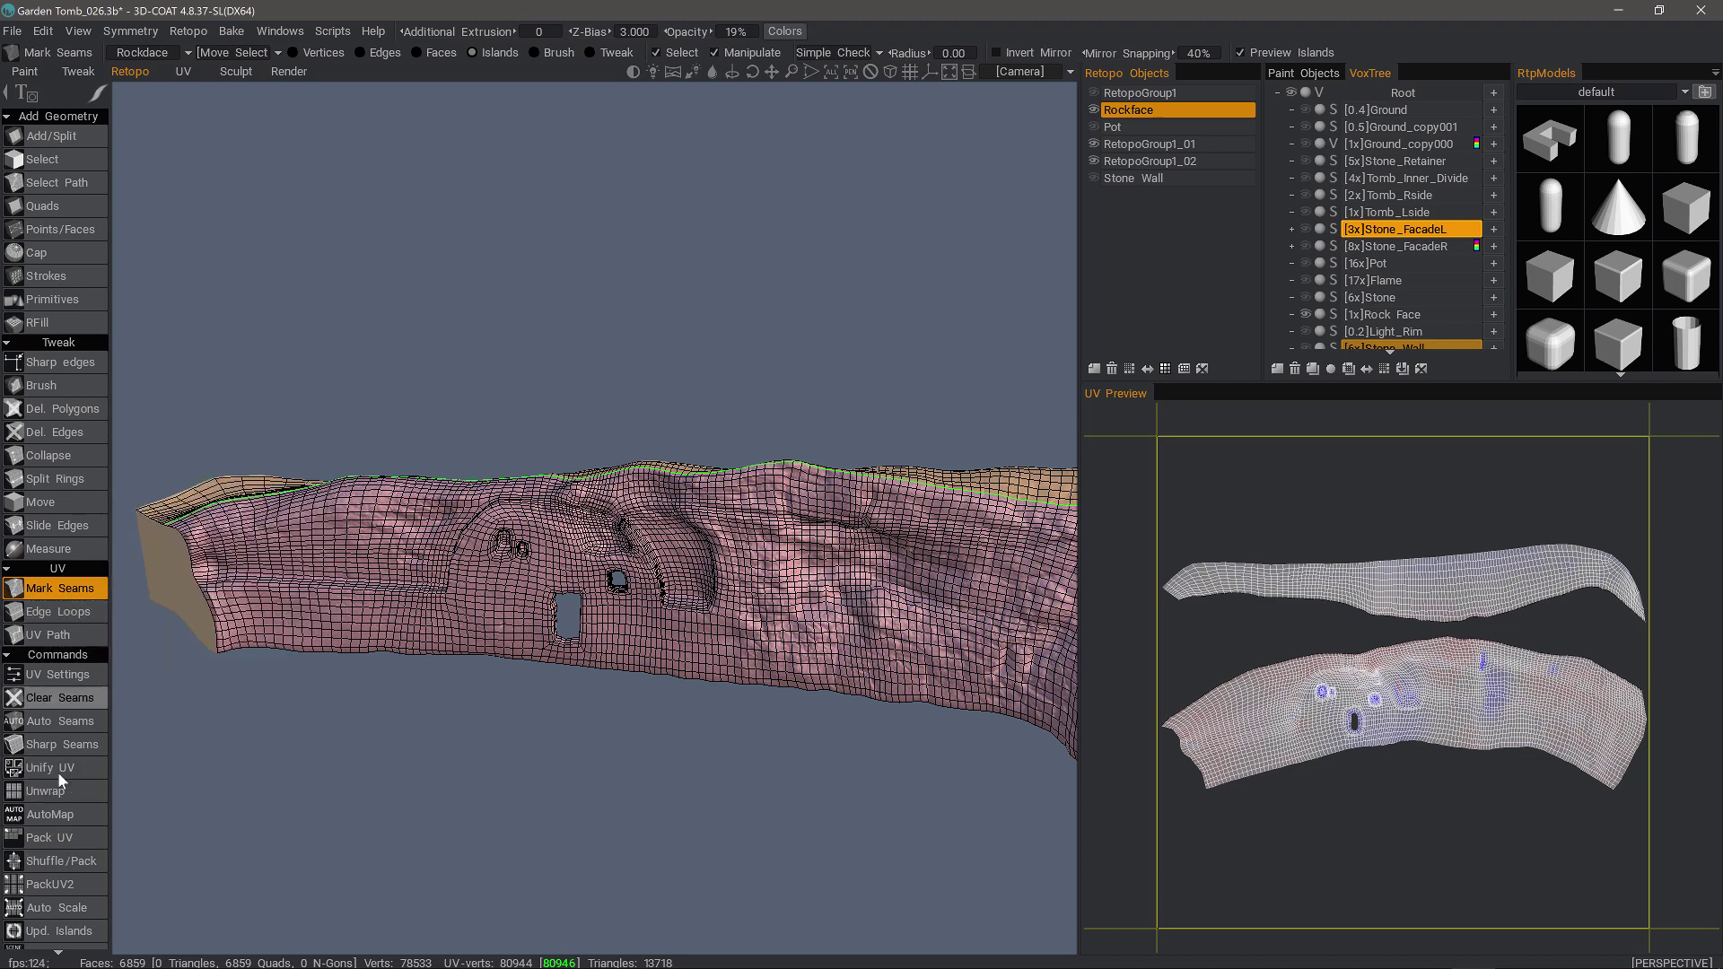
left_click(1397, 602)
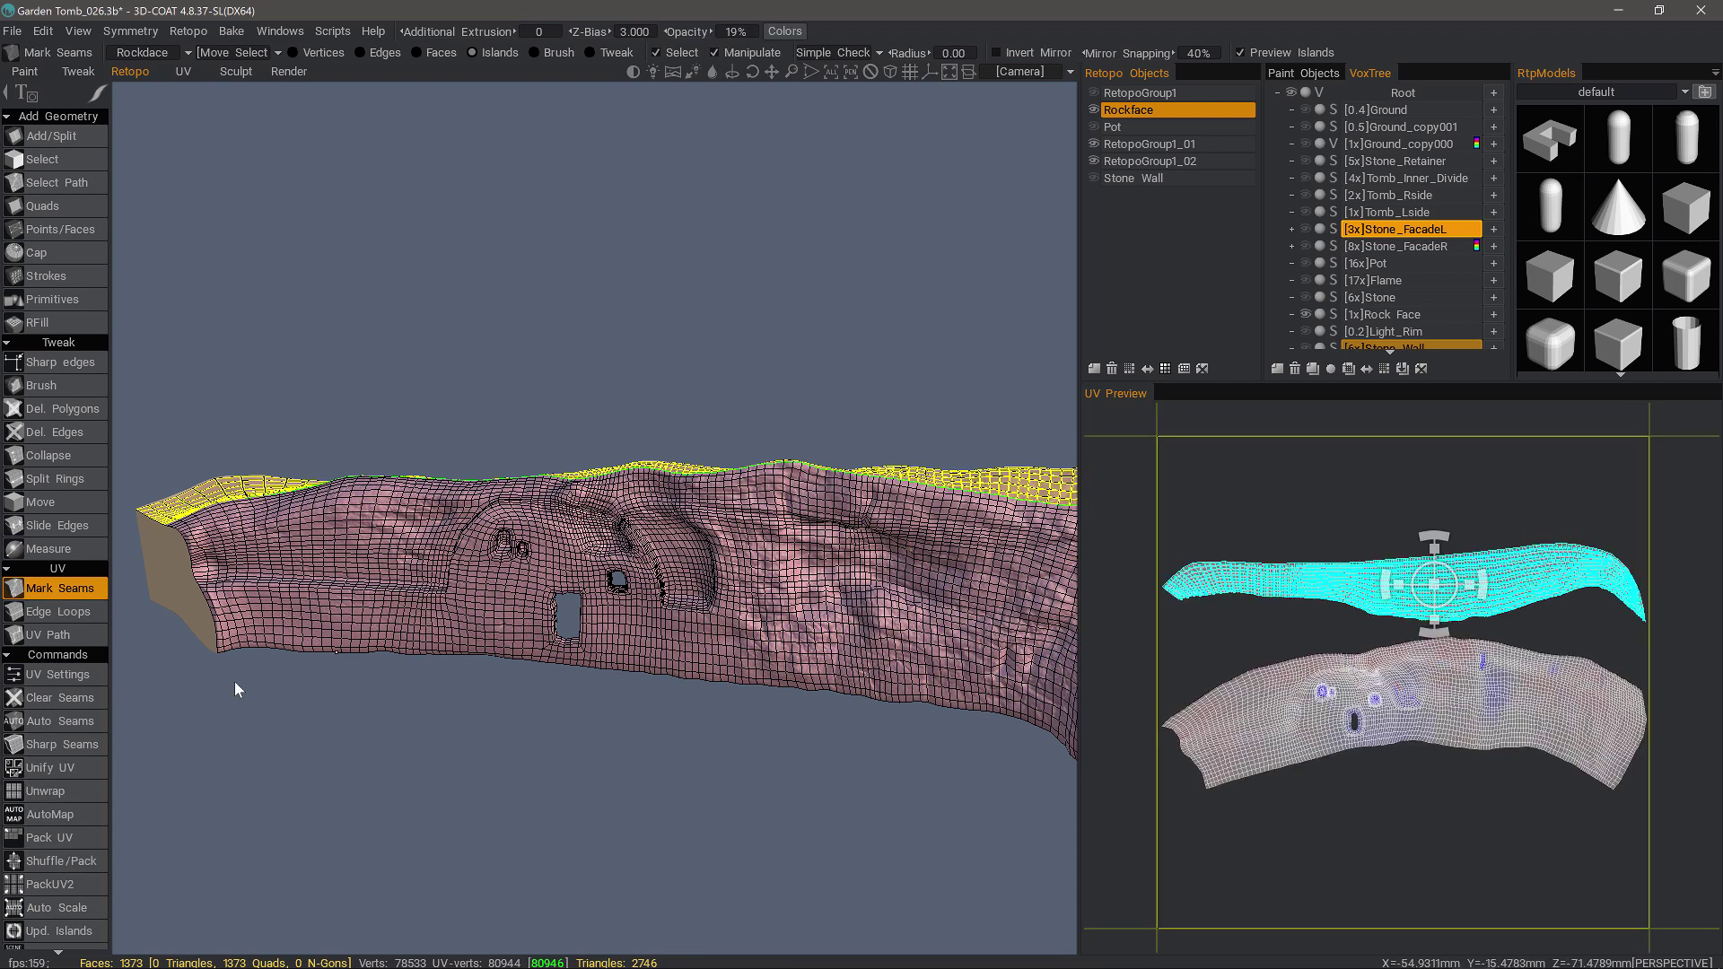
scroll(74, 718, "down", 8)
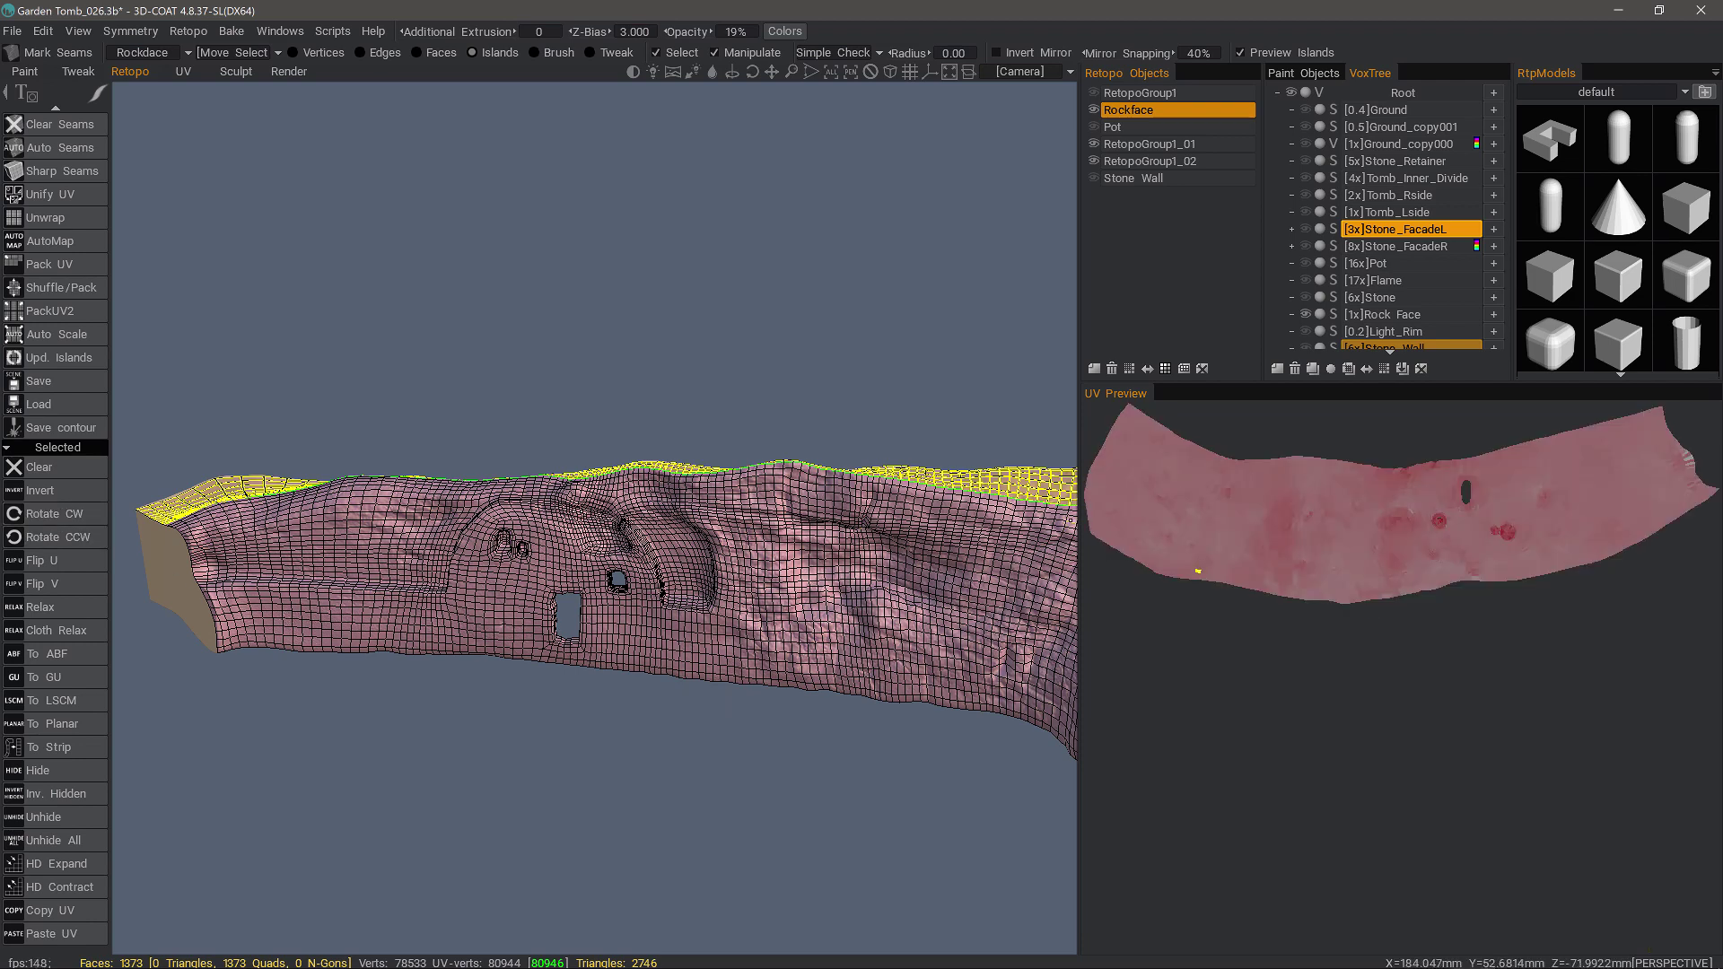
Step: Rotate the upper UV island counter-clockwise and move it slightly left
right_click(1072, 518)
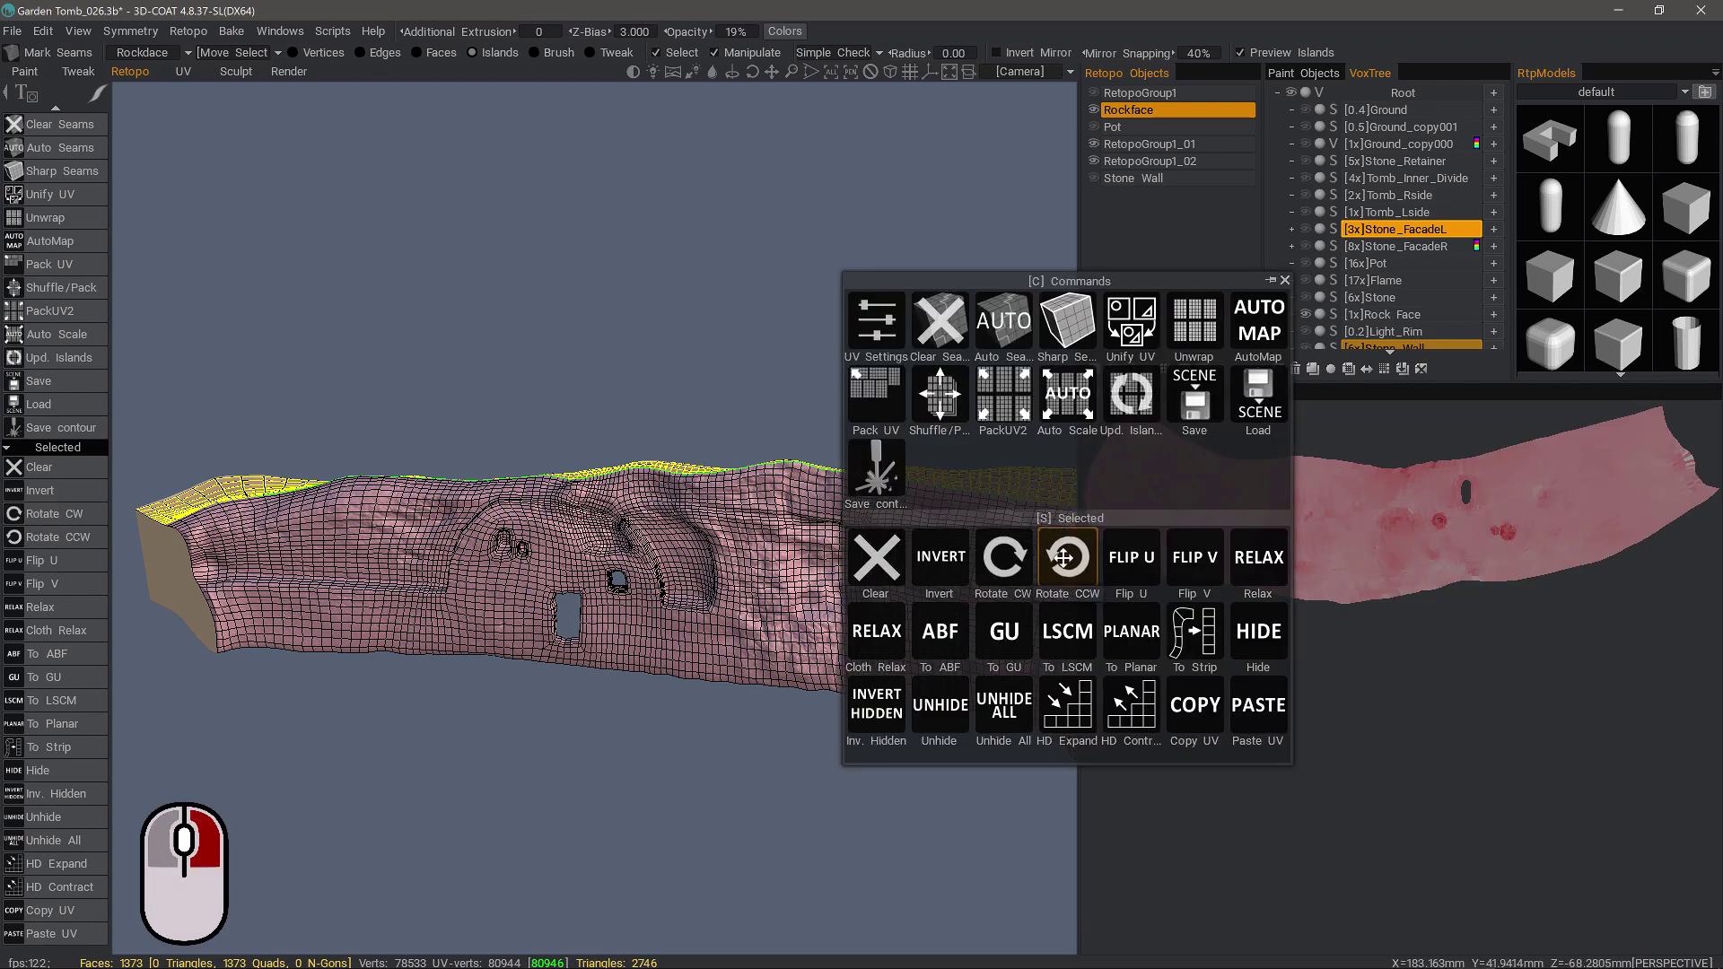
left_click(1071, 561)
right_click(1062, 559)
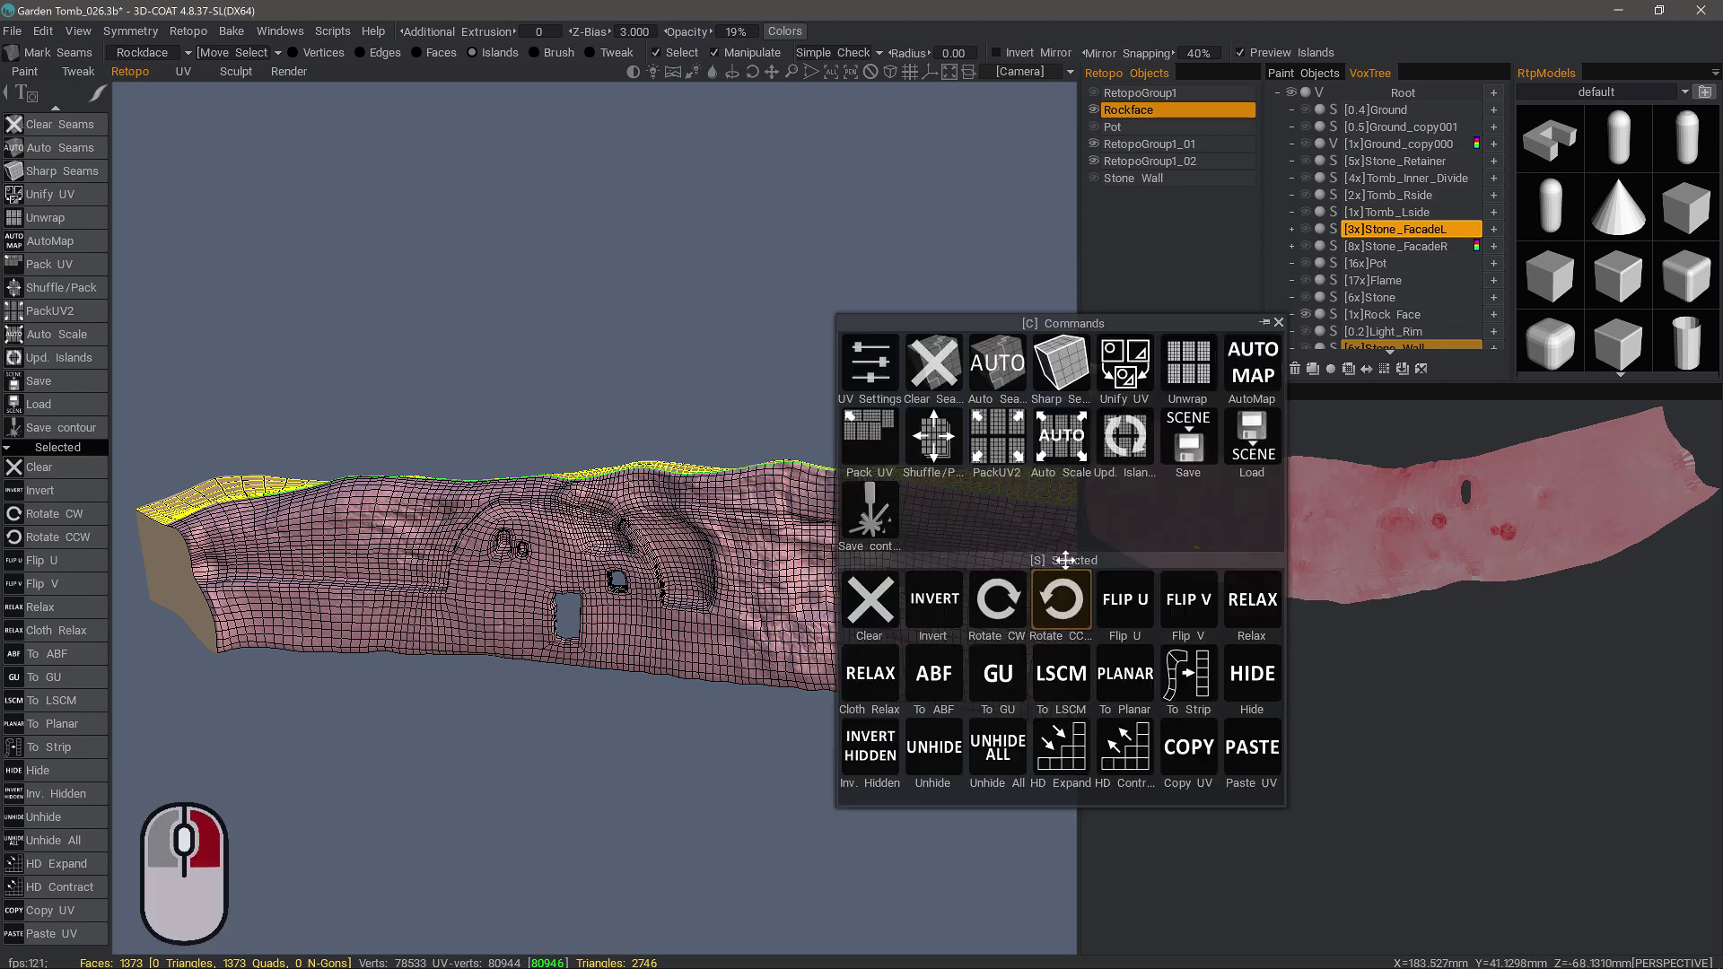
left_click(1062, 598)
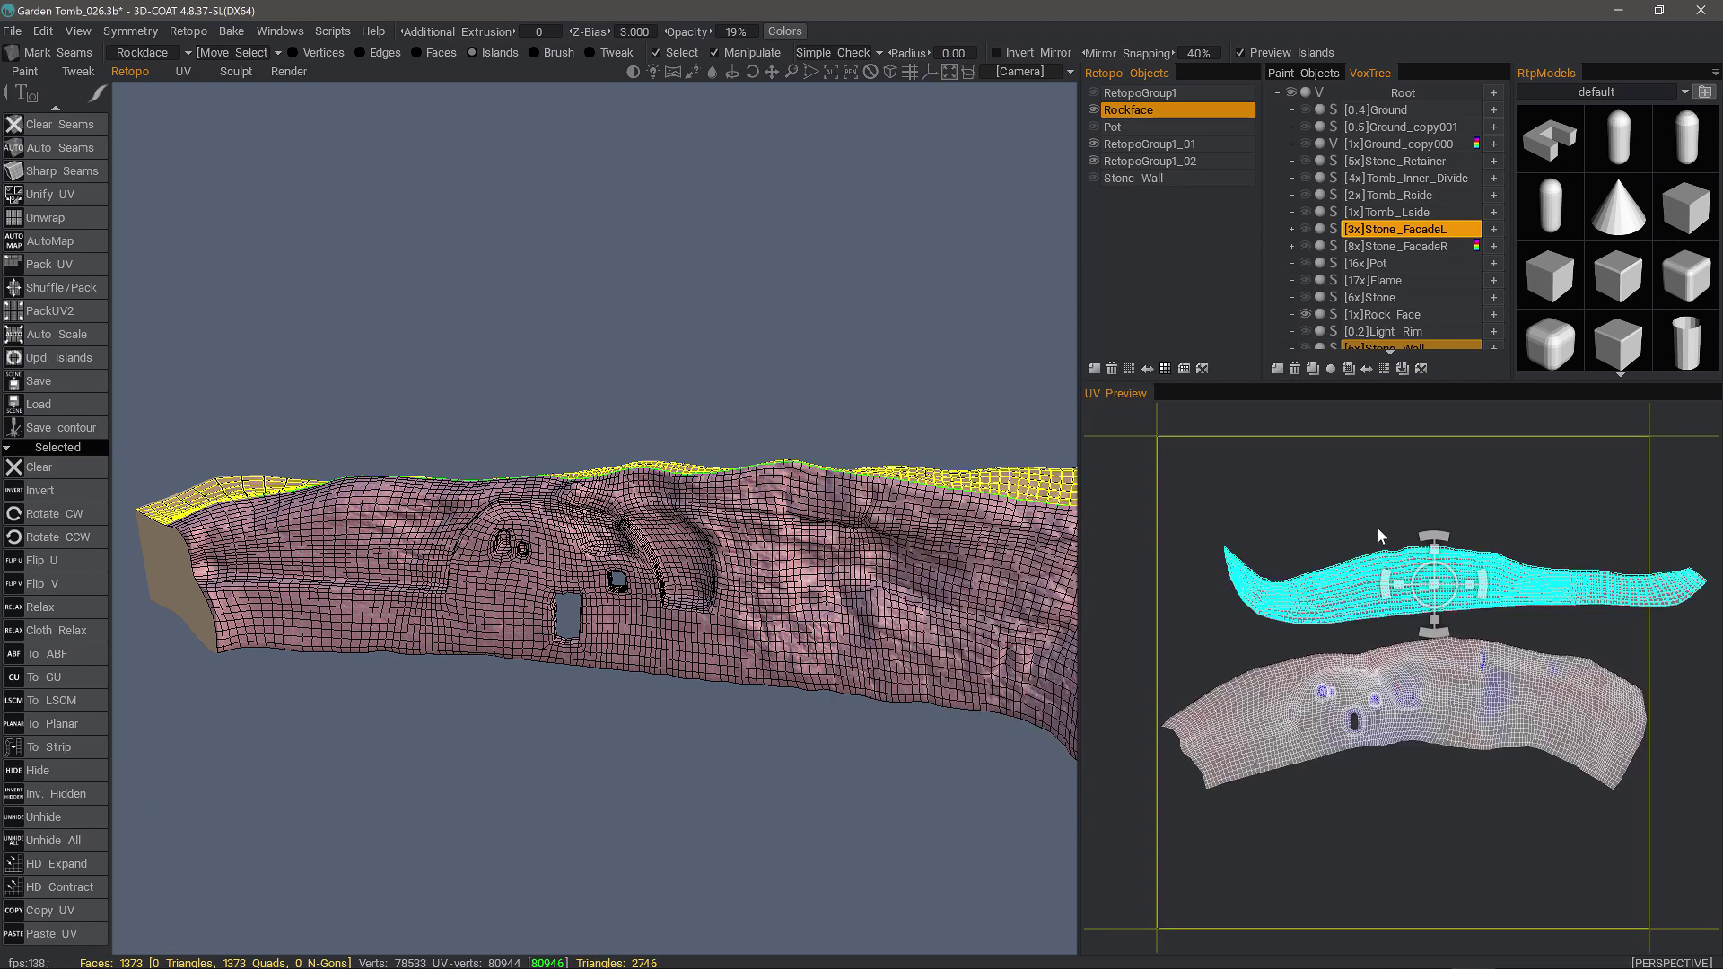
left_click_drag(1452, 577, 1391, 594)
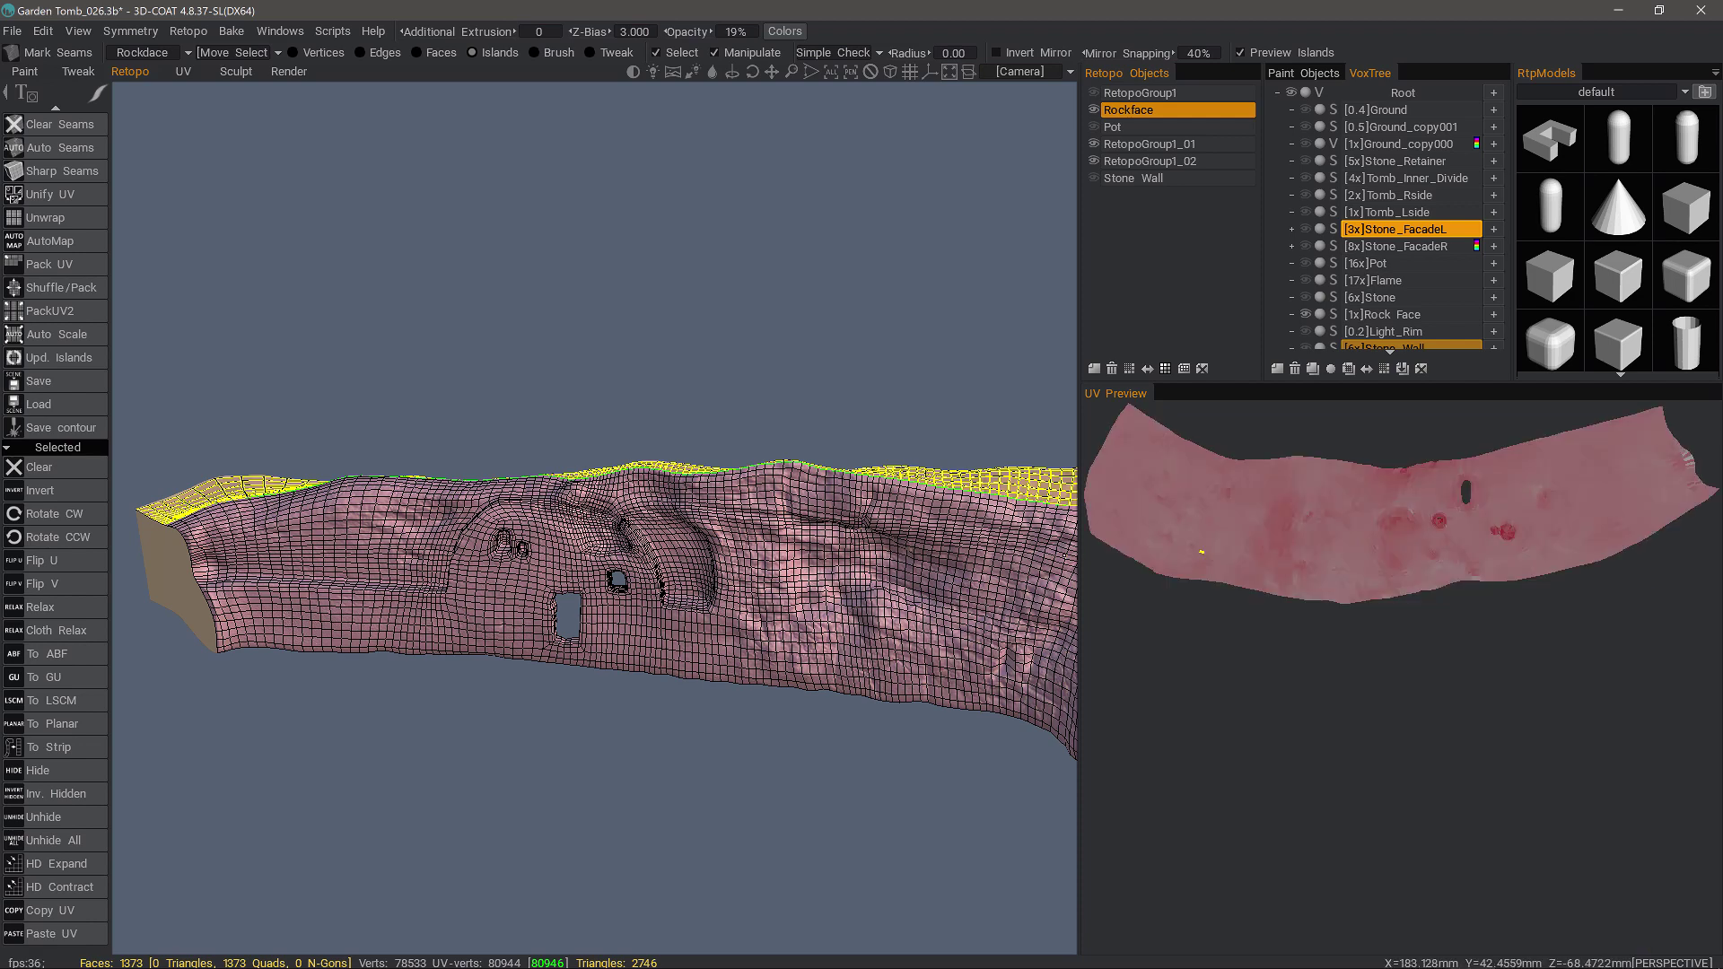
Step: Clear the island selection and orbit to view the model's top and right end
right_click(1073, 575)
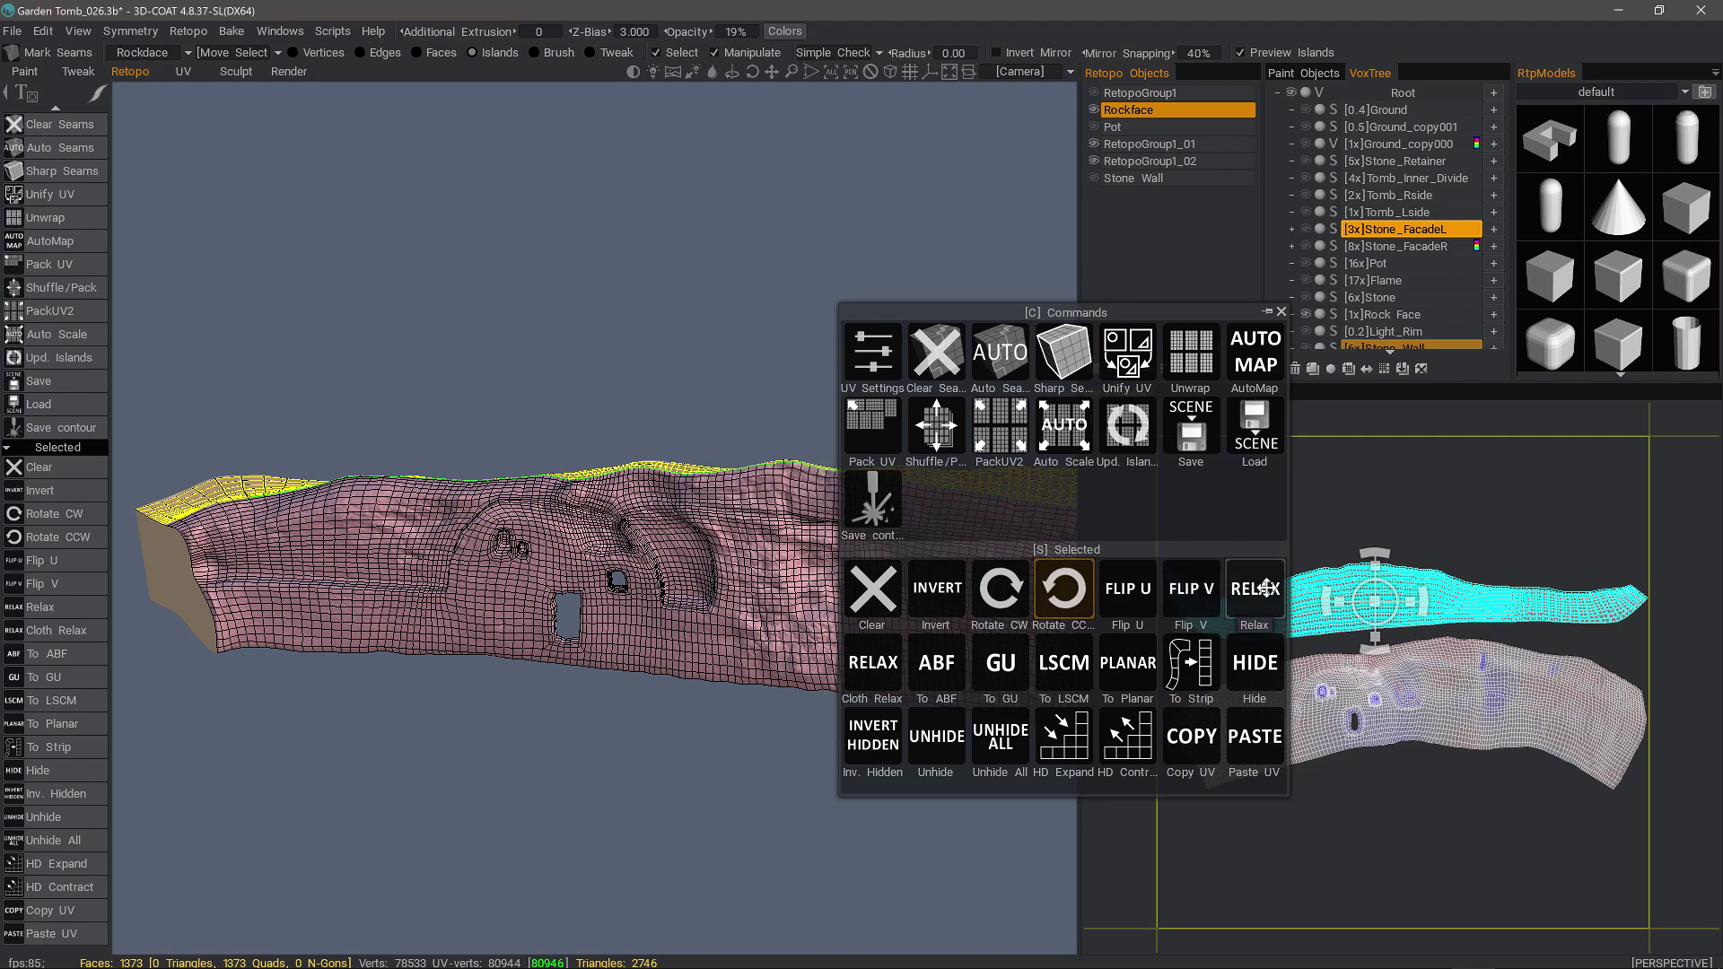
left_click(869, 595)
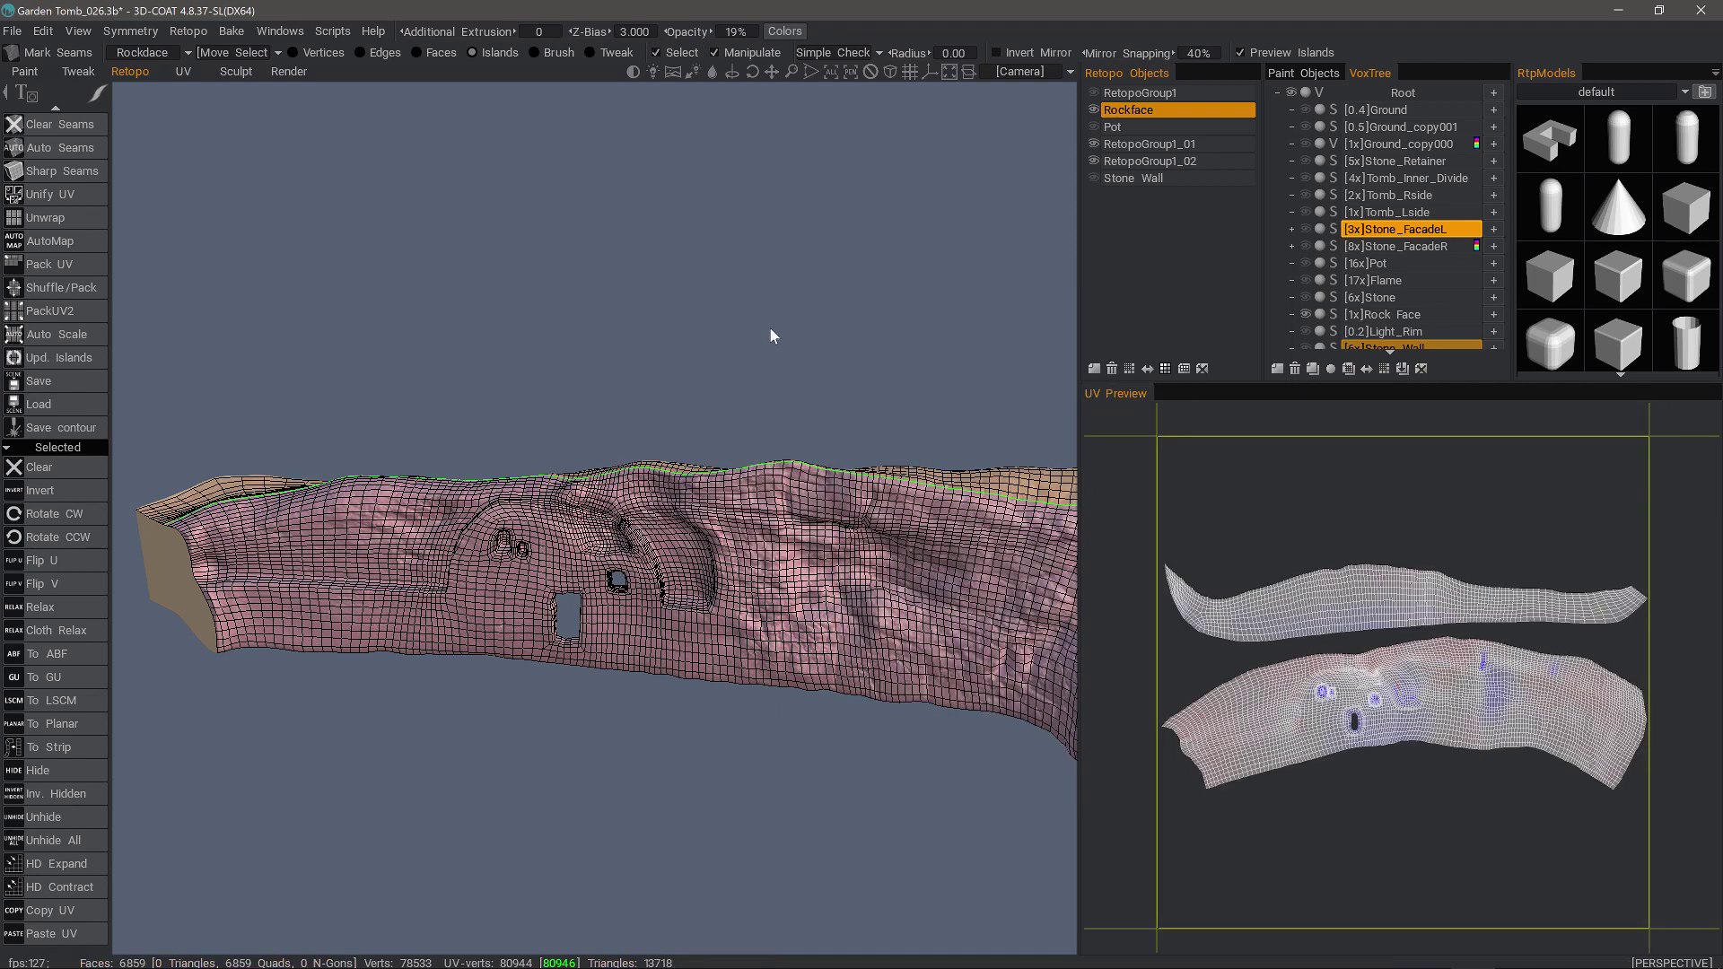
left_click_drag(975, 426, 503, 474)
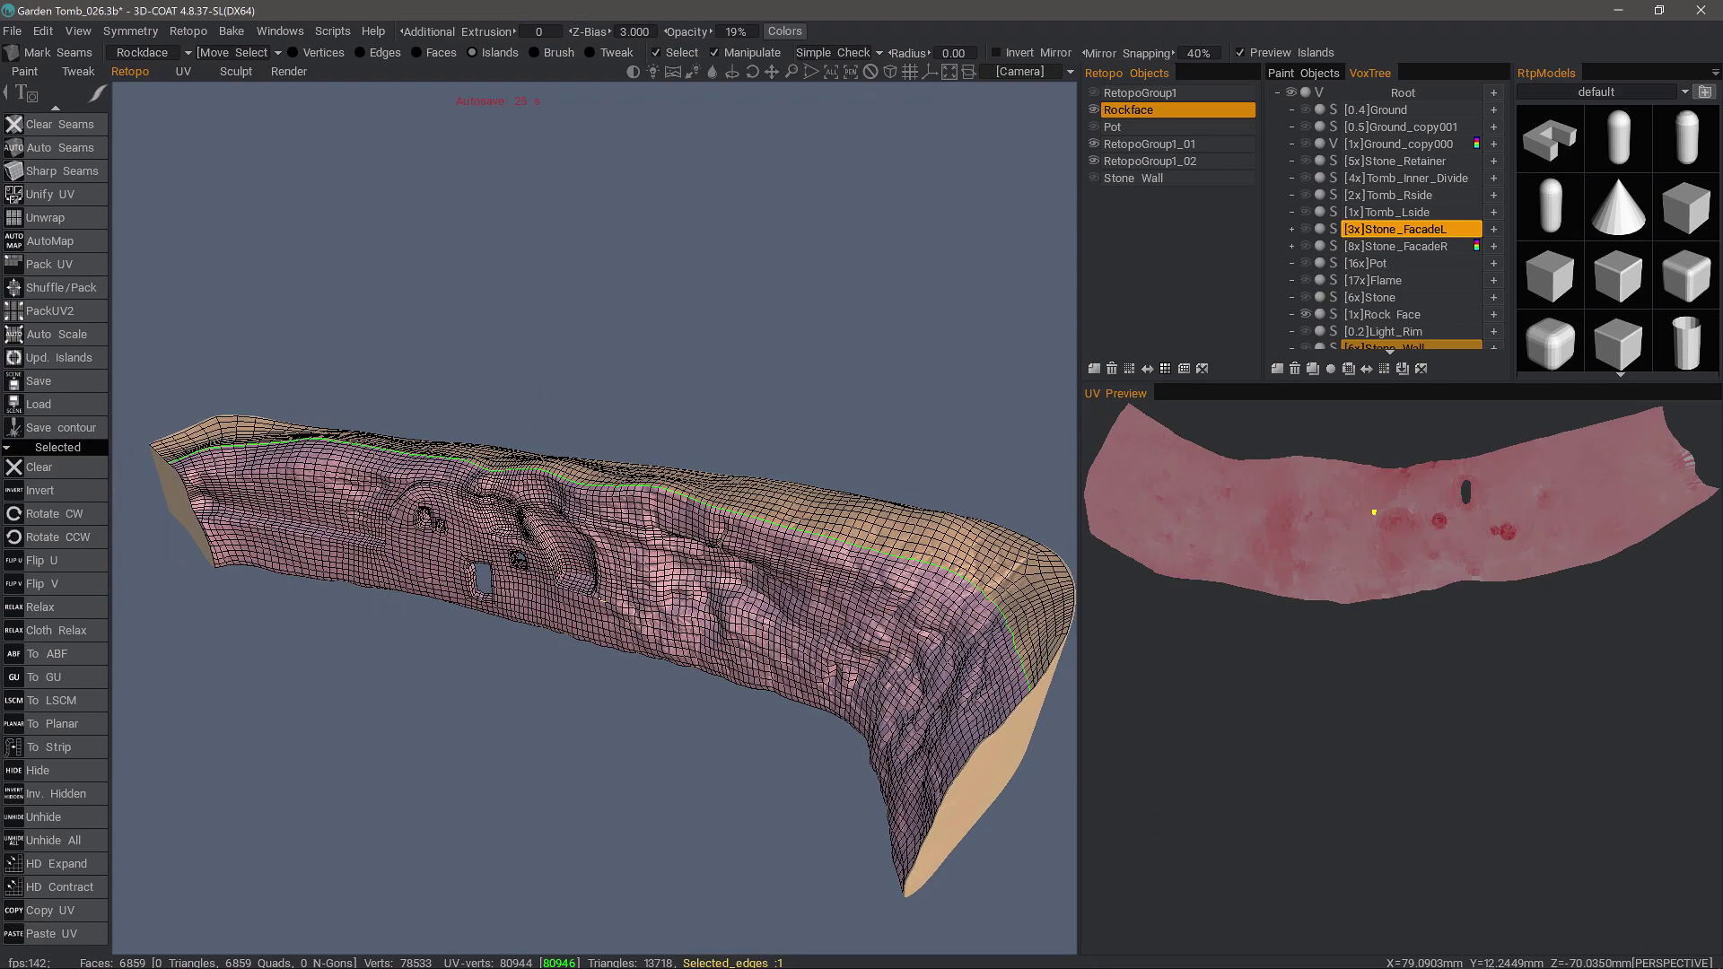